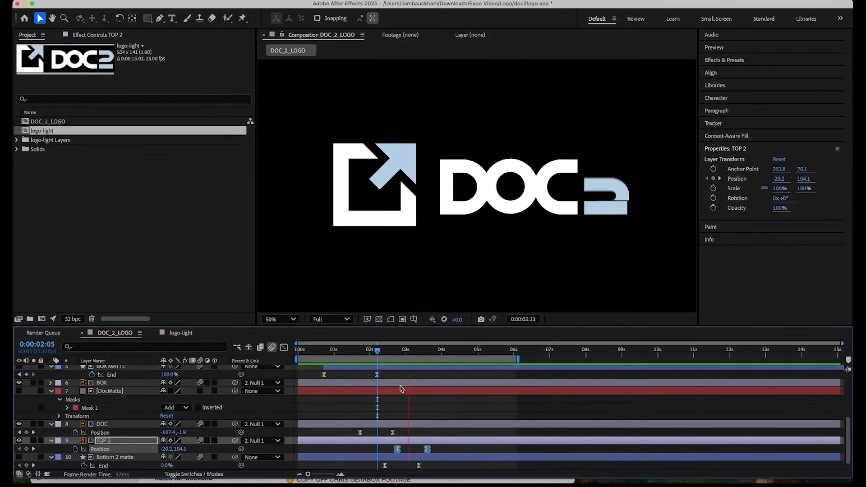
pyautogui.moveTo(476, 358); pyautogui.dragTo(445, 367)
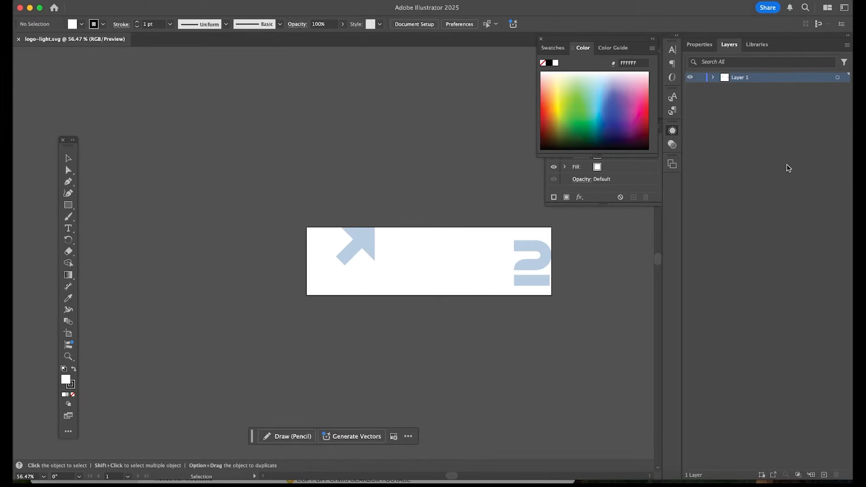
# Add four new empty layers above Layer 1.
pyautogui.click(825, 475)
pyautogui.click(825, 476)
pyautogui.click(825, 475)
pyautogui.click(825, 476)
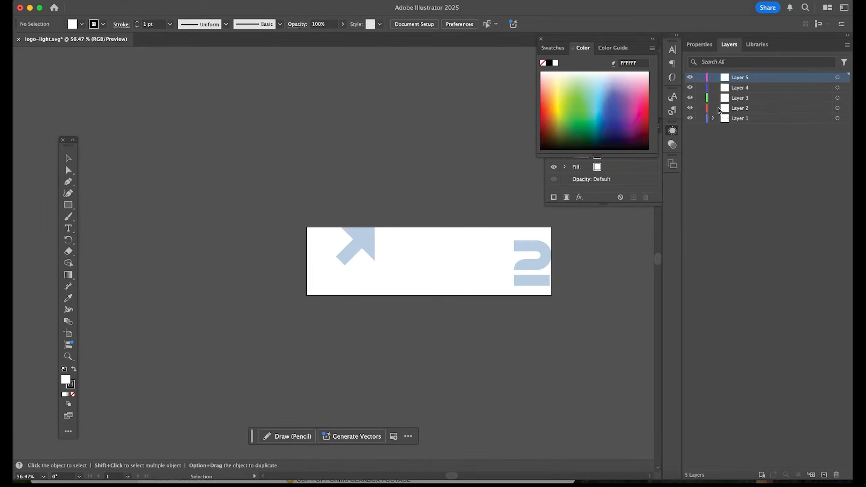
# Cut the light blue arrow shape out of Layer 1 and paste it in place on Layer 5.
pyautogui.keyDown('alt'); pyautogui.click(734, 121); pyautogui.keyUp('alt')
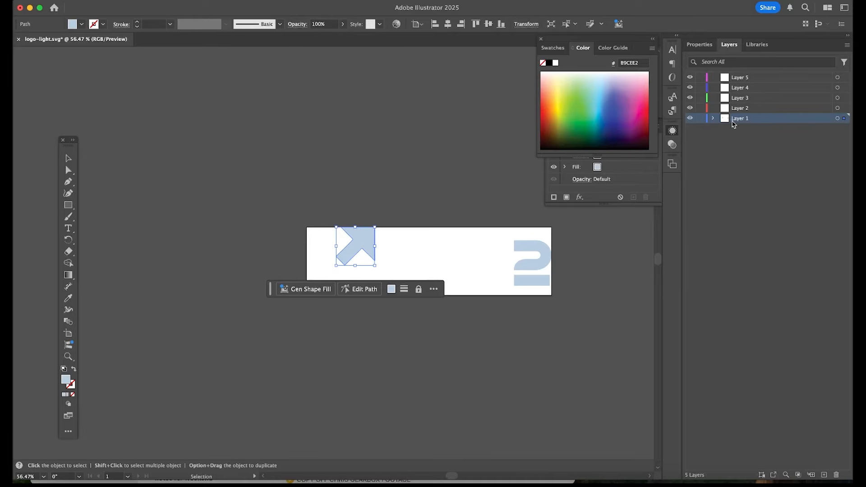
pyautogui.press('a')
pyautogui.press('Delete')
pyautogui.press('v')
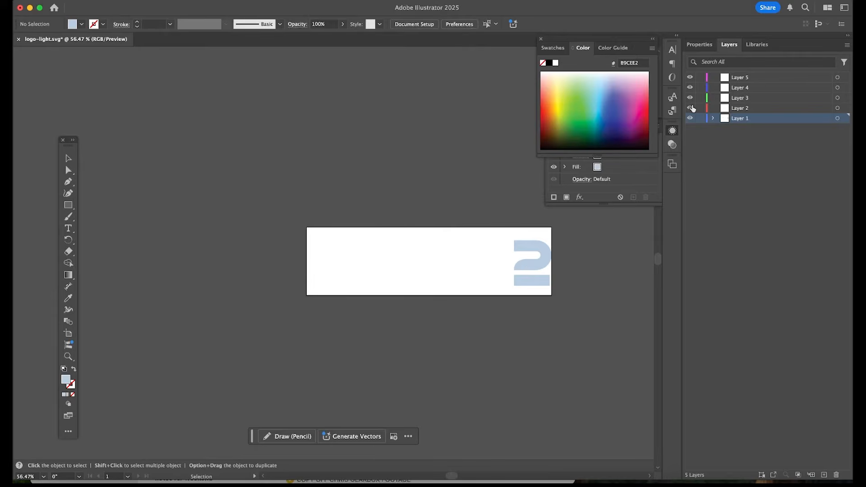
pyautogui.click(749, 78)
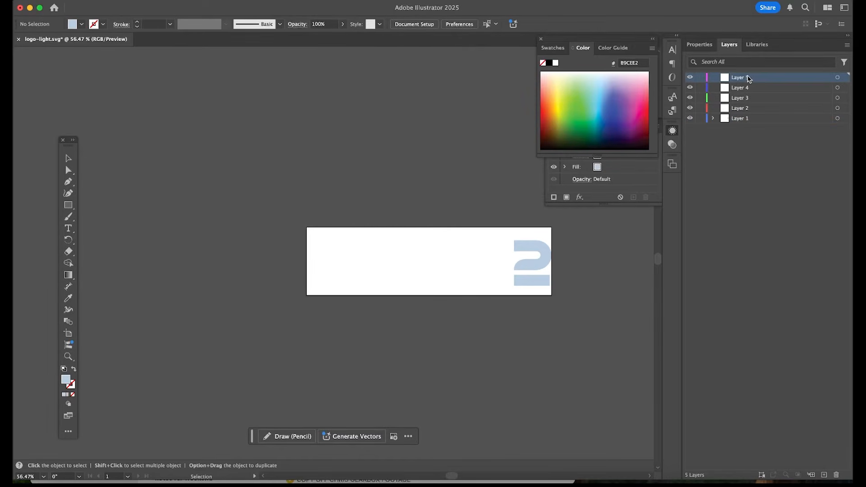
pyautogui.press('super+shift+v')
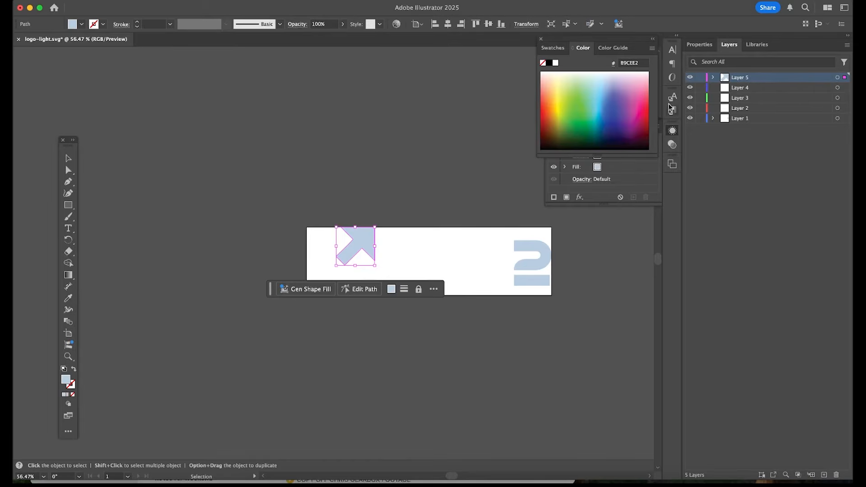
# Rename Layer 5 as Arrow and hide it.
pyautogui.doubleClick(741, 78)
pyautogui.write('Arrow')
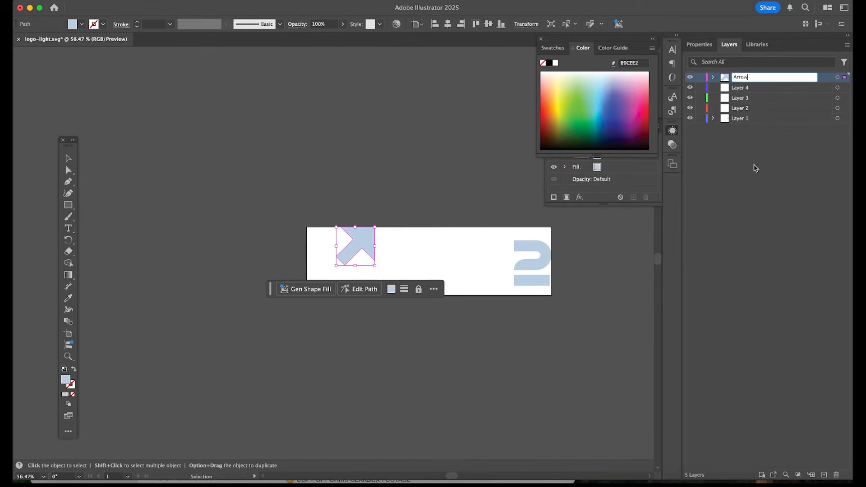
pyautogui.click(741, 120)
pyautogui.click(691, 77)
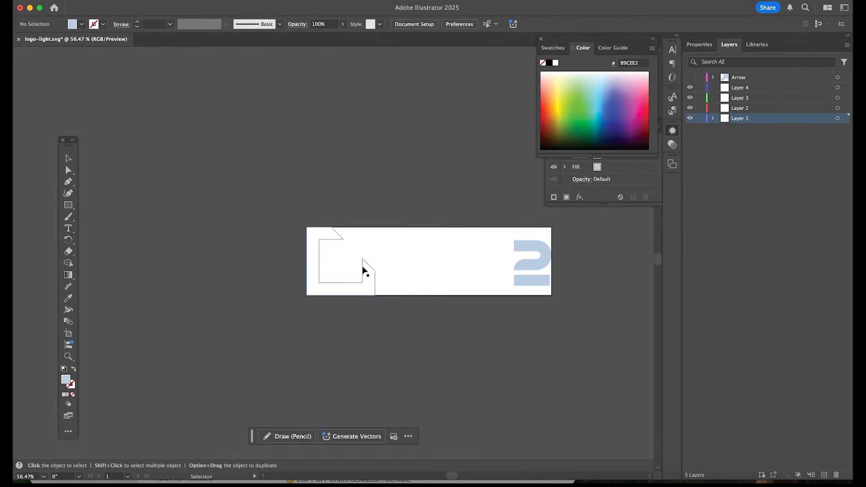
# Cut the white box shape around the arrow and paste it in place on Layer 4.
pyautogui.click(375, 276)
pyautogui.press('super+x')
pyautogui.click(753, 90)
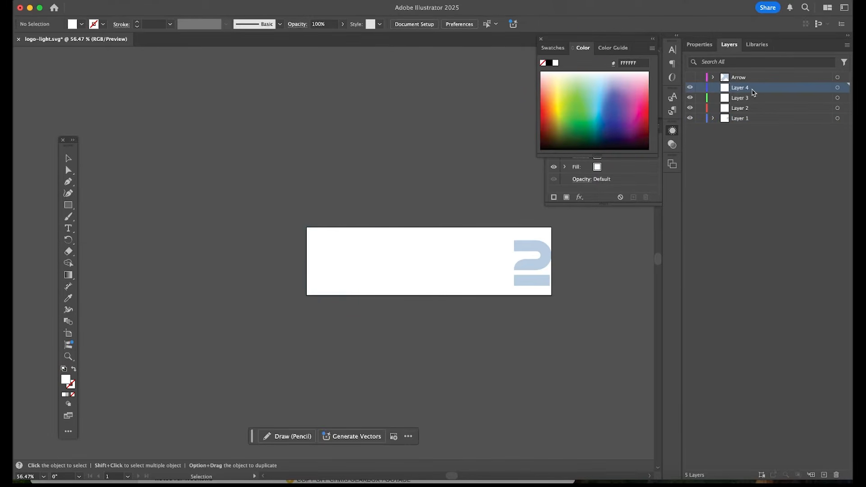
pyautogui.press('super+shift+v')
# Rename Layer 4 as BOX and hide it.
pyautogui.doubleClick(739, 88)
pyautogui.write('BOX')
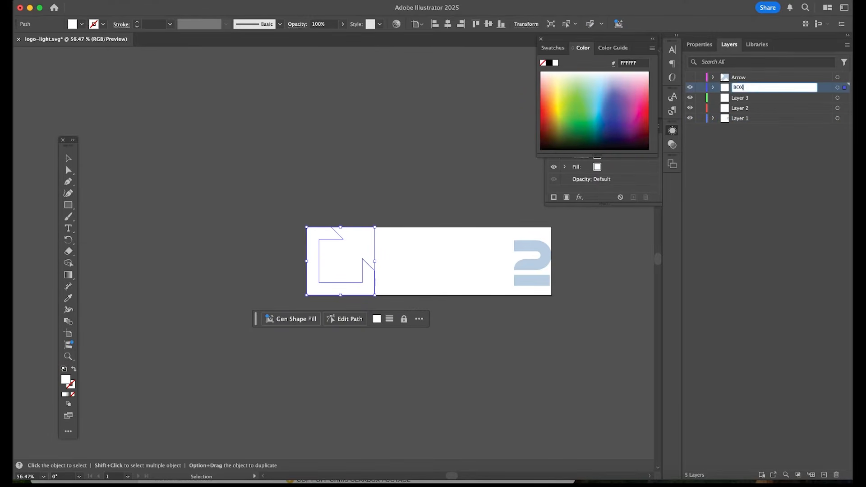
pyautogui.press('Return')
pyautogui.click(690, 88)
# Cut the white DOC lettering and paste it in place on Layer 3.
pyautogui.click(456, 285)
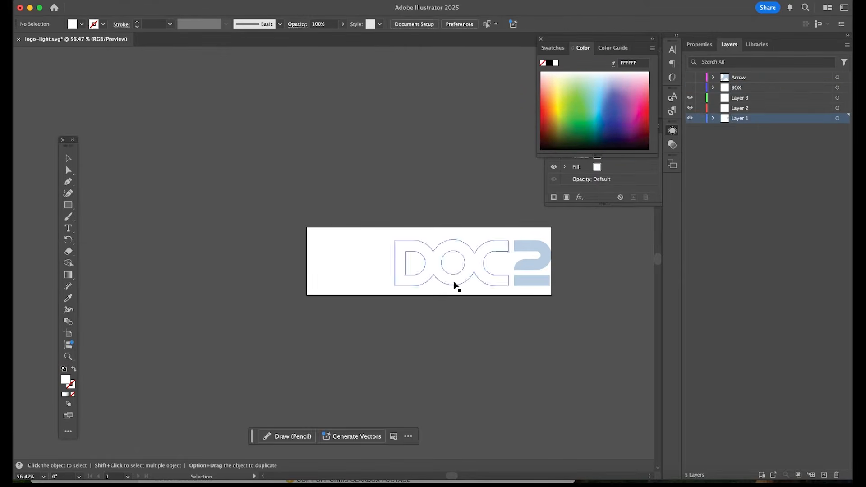
pyautogui.press('super+x')
pyautogui.click(742, 99)
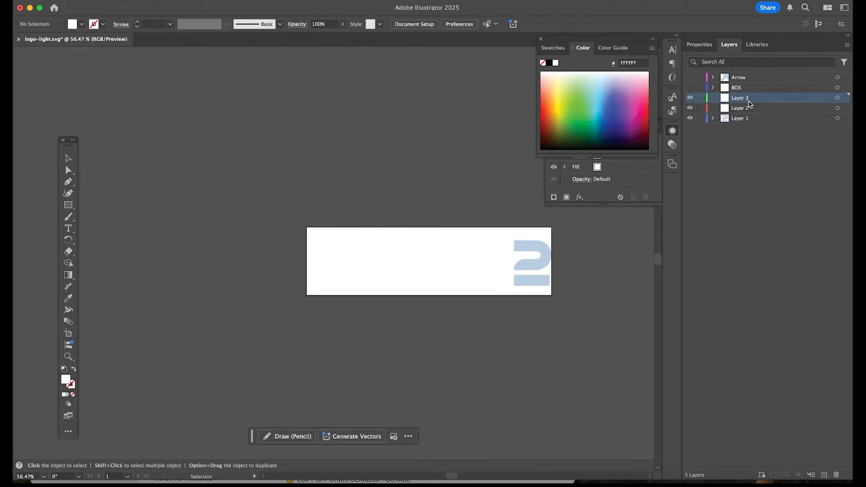
pyautogui.press('super+shift+v')
# Rename Layer 3 as DOC and hide it.
pyautogui.doubleClick(740, 98)
pyautogui.write('DOC')
pyautogui.click(736, 136)
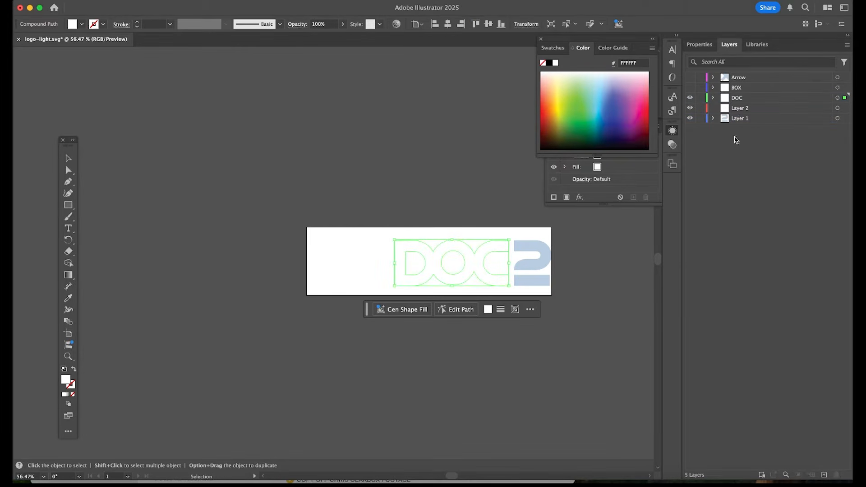
pyautogui.click(742, 117)
pyautogui.click(691, 98)
# Cut the curved upper part of the numeral 2 and paste it in place on Layer 2.
pyautogui.click(545, 252)
pyautogui.press('super+x')
pyautogui.click(744, 111)
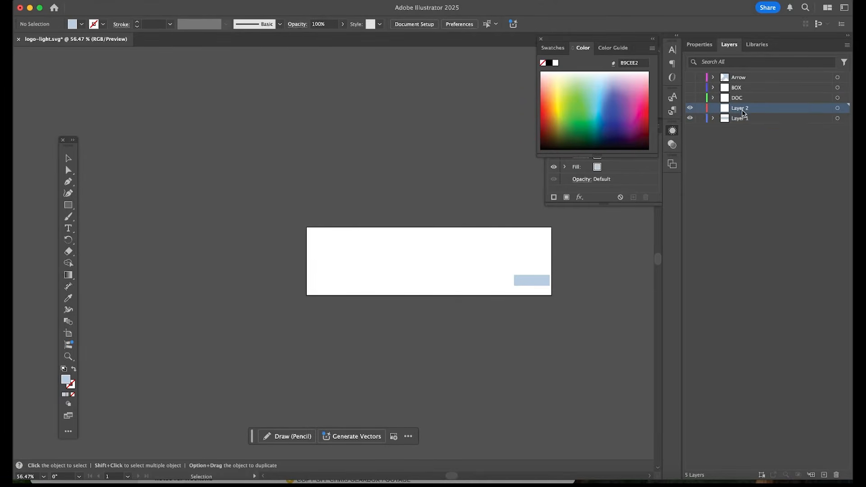
pyautogui.press('super+f')
# Rename Layer 2 as TOP 2 and add a new layer between it and Layer 1.
pyautogui.doubleClick(743, 111)
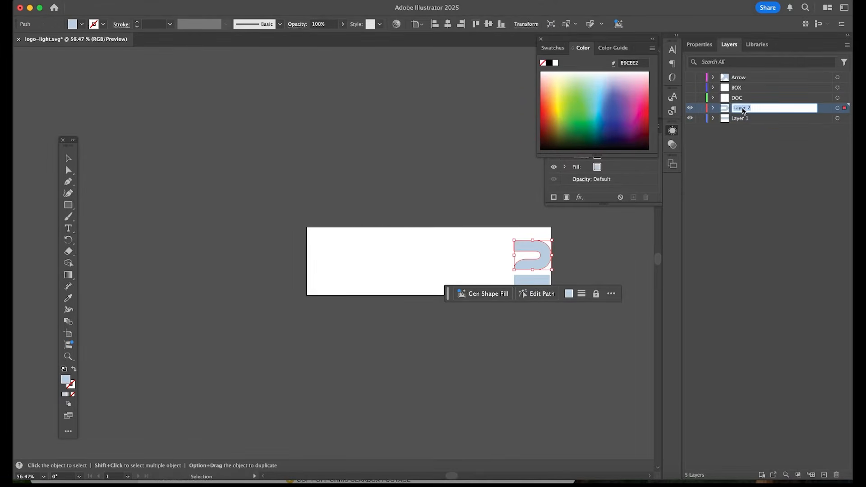
pyautogui.write('TOP 2')
pyautogui.click(742, 119)
pyautogui.click(825, 476)
# Cut the bar beneath the numeral 2 from Layer 1 and paste it in place on the new Layer 6.
pyautogui.click(744, 128)
pyautogui.click(549, 282)
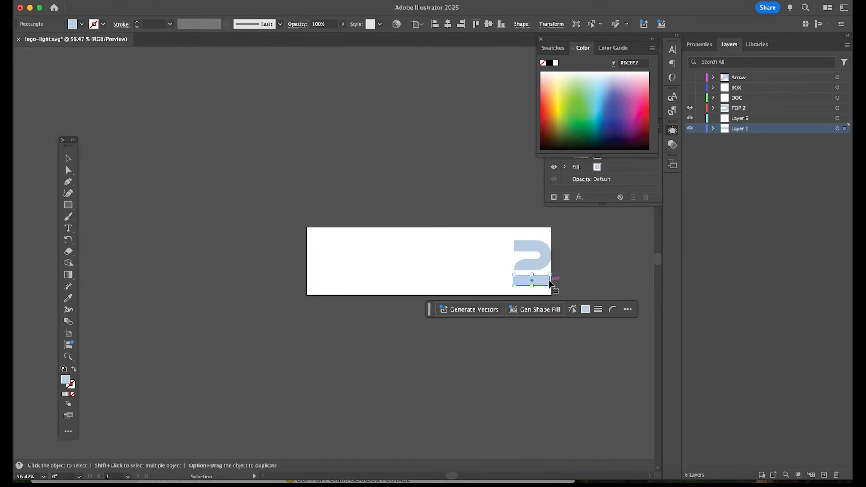
pyautogui.press('super+x')
pyautogui.click(751, 119)
pyautogui.press('super+f')
# Delete the emptied Layer 1 and show the DOC, BOX and Arrow layers again.
pyautogui.click(732, 131)
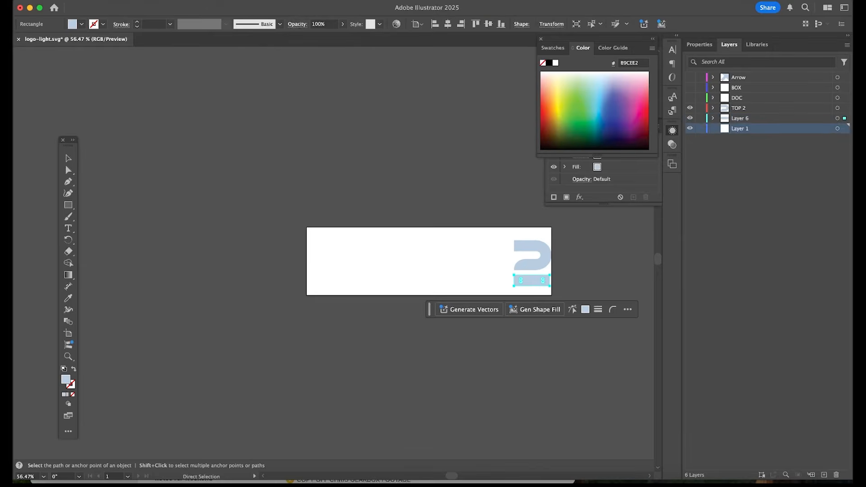
pyautogui.click(836, 475)
pyautogui.click(691, 98)
pyautogui.click(690, 88)
pyautogui.click(691, 78)
# Save the layered SVG, and save it again as logo-light in Adobe Illustrator (ai) format in the Logo folder.
pyautogui.press('super+s')
pyautogui.click(738, 227)
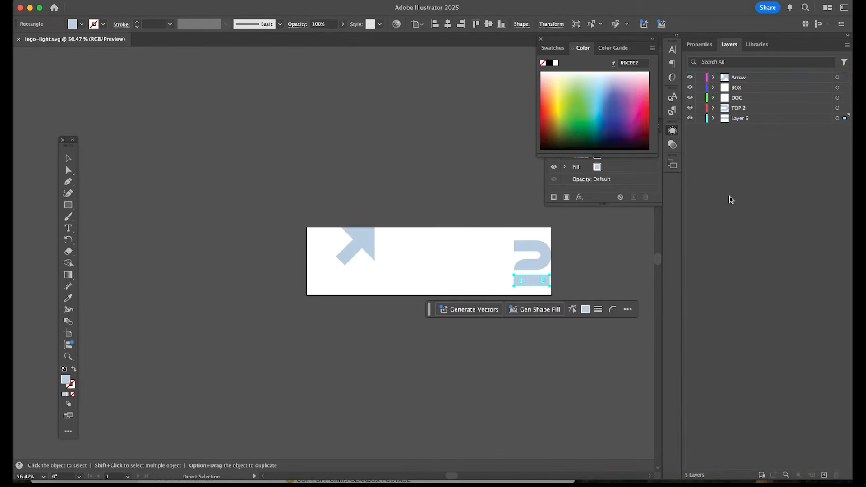
pyautogui.press('v')
pyautogui.click(86, 2)
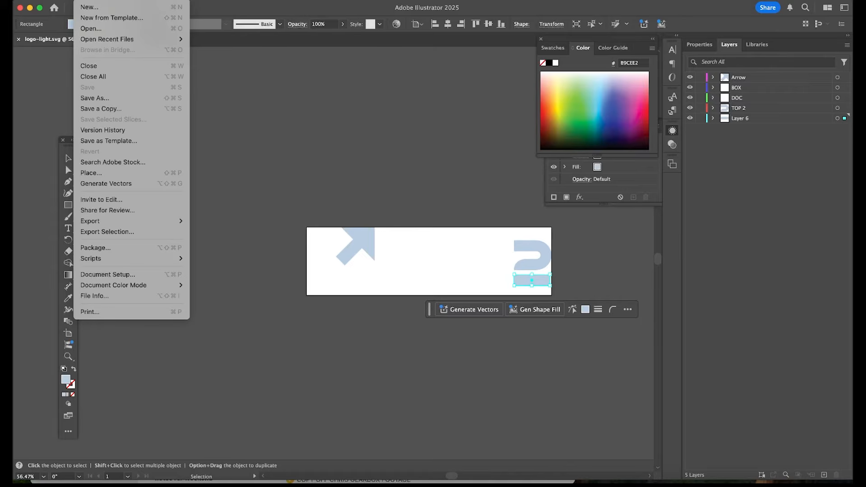
pyautogui.click(109, 99)
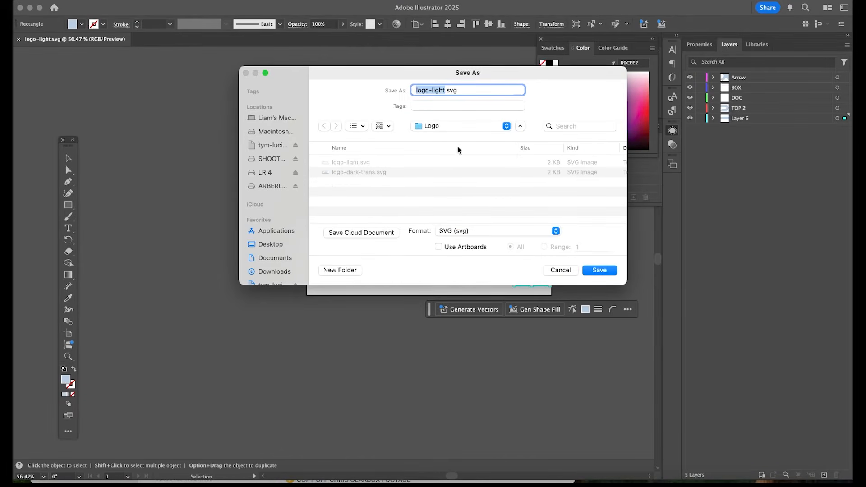
pyautogui.click(464, 232)
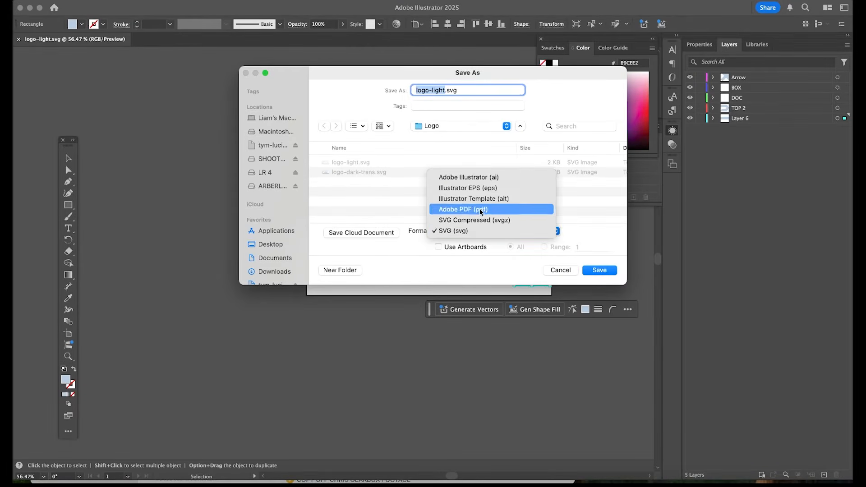
pyautogui.click(492, 178)
pyautogui.click(610, 271)
# Switch to After Effects, import logo-light.ai with the import kind Composition, and save the project.
pyautogui.click(230, 350)
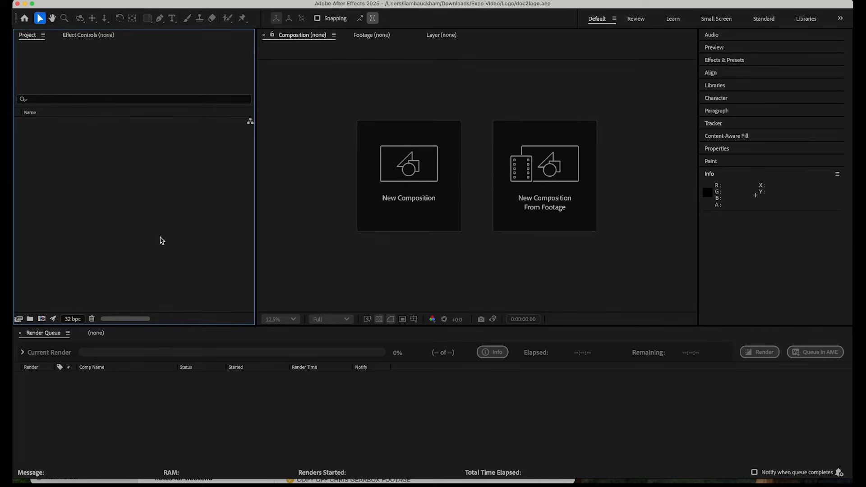
pyautogui.doubleClick(162, 241)
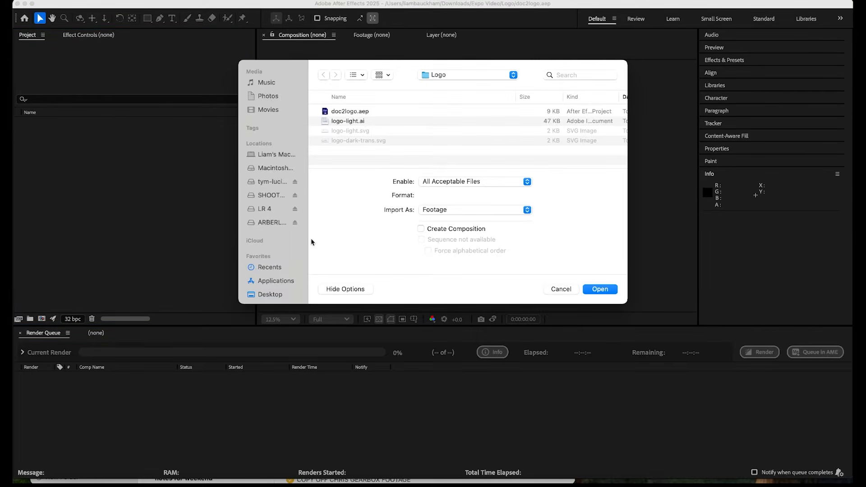
pyautogui.click(359, 121)
pyautogui.doubleClick(360, 122)
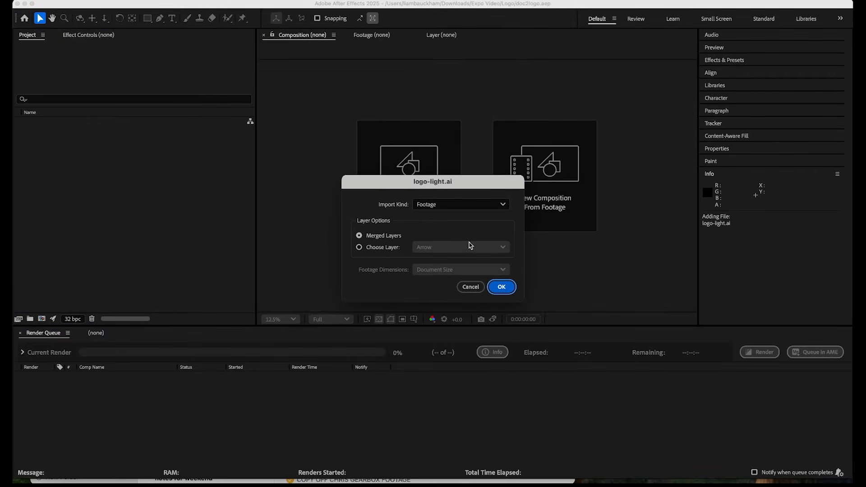
pyautogui.click(458, 208)
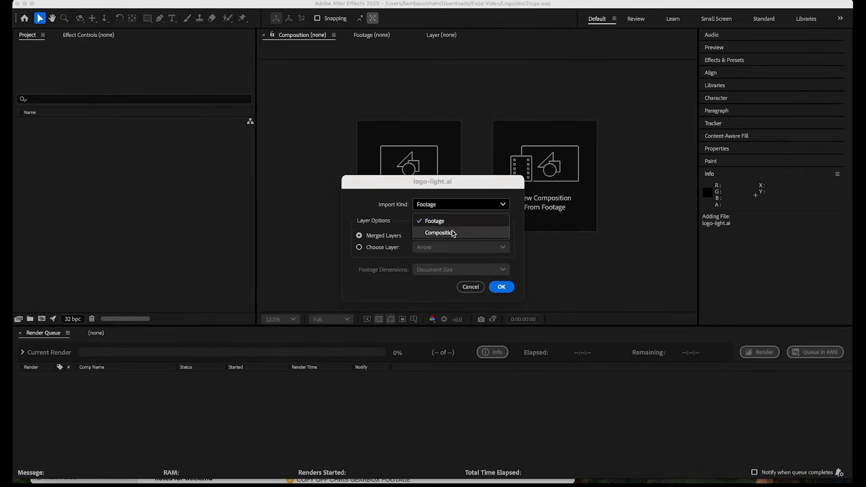
pyautogui.click(453, 233)
pyautogui.click(505, 292)
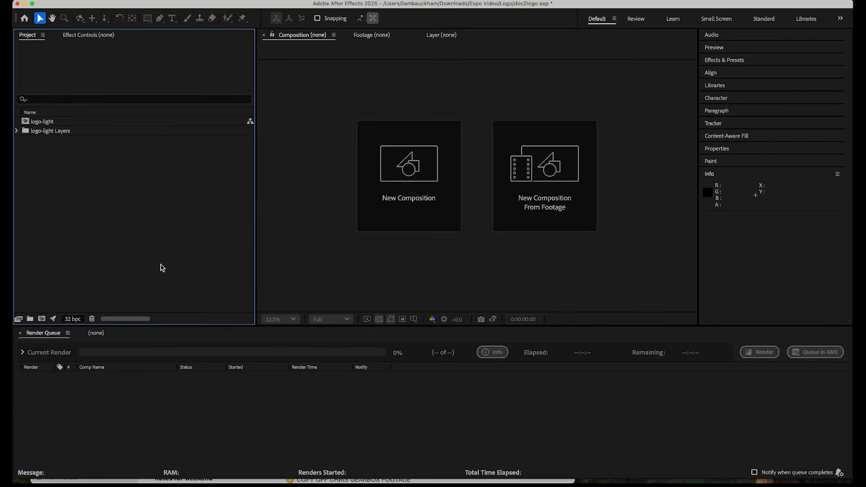
pyautogui.press('super+s')
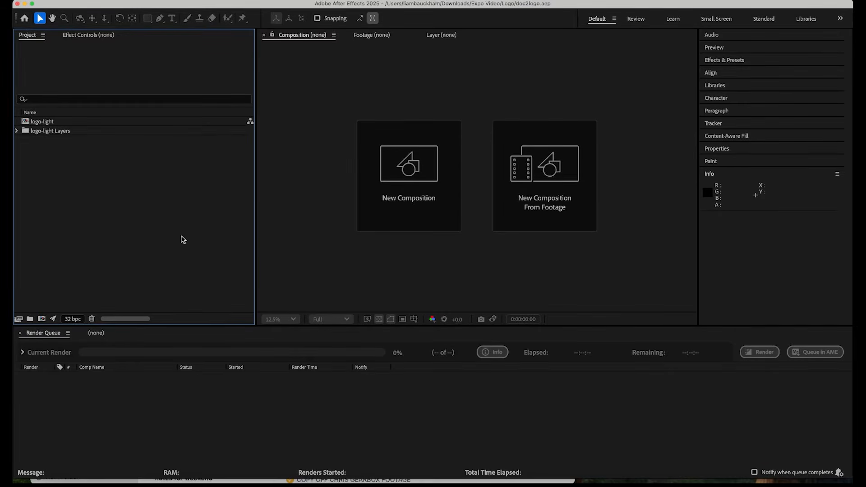
# Create a new composition named DOC_2_LOGO with a width of 3840 px.
pyautogui.press('super+n')
pyautogui.write('D')
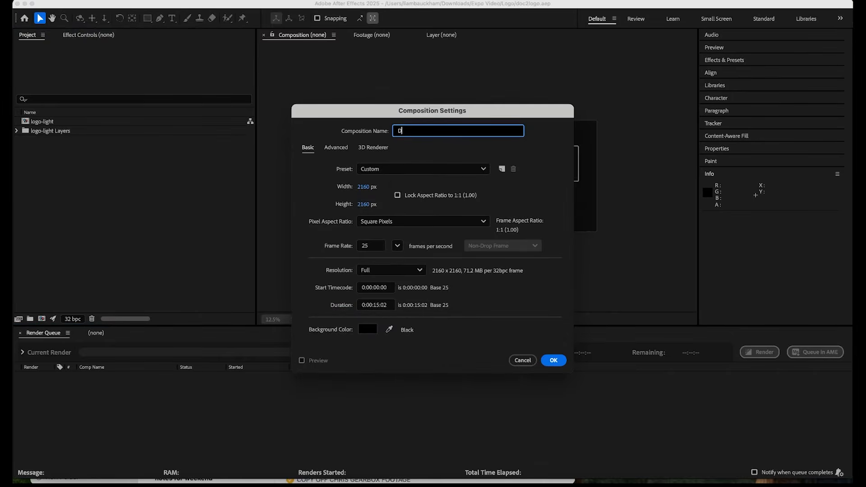
pyautogui.write('OC_2_LOGO')
pyautogui.press('Tab')
pyautogui.press('Tab')
pyautogui.press('Tab')
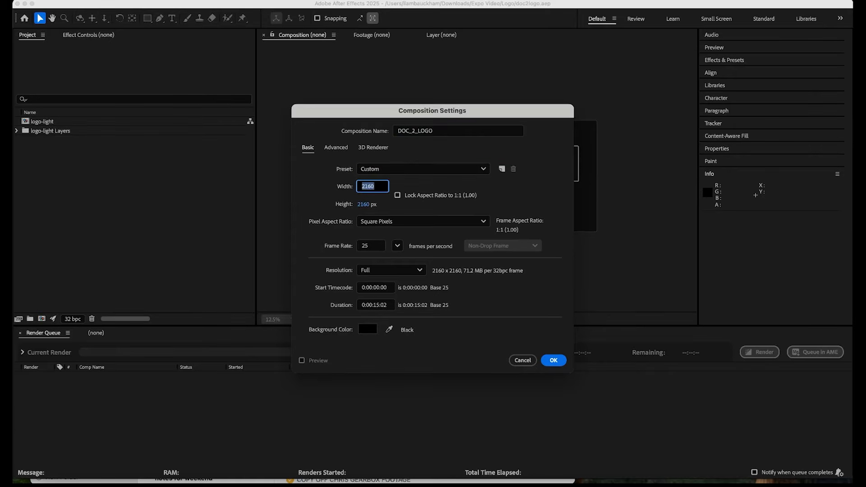
pyautogui.write('3840')
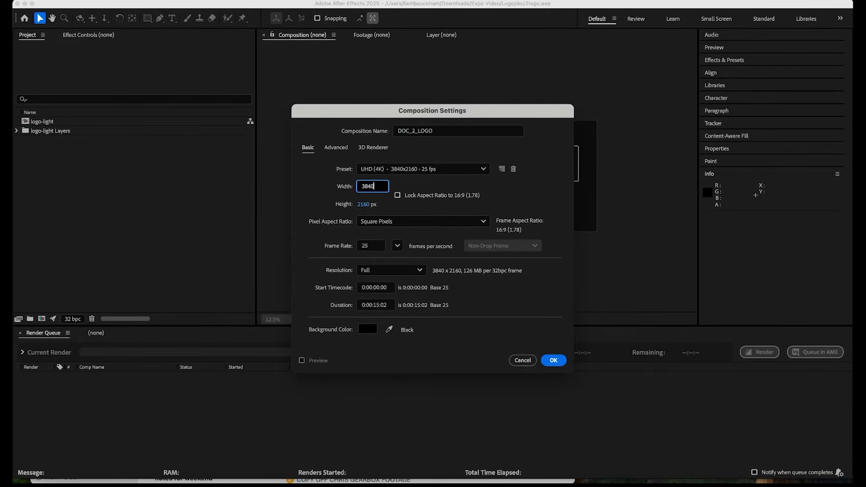
pyautogui.click(554, 360)
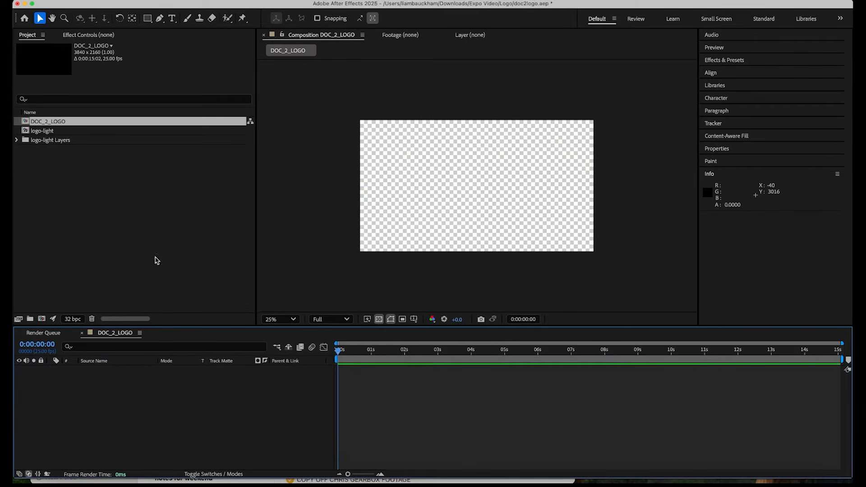
# Copy all five layers of the logo-light composition and paste them into the DOC_2_LOGO composition.
pyautogui.click(54, 132)
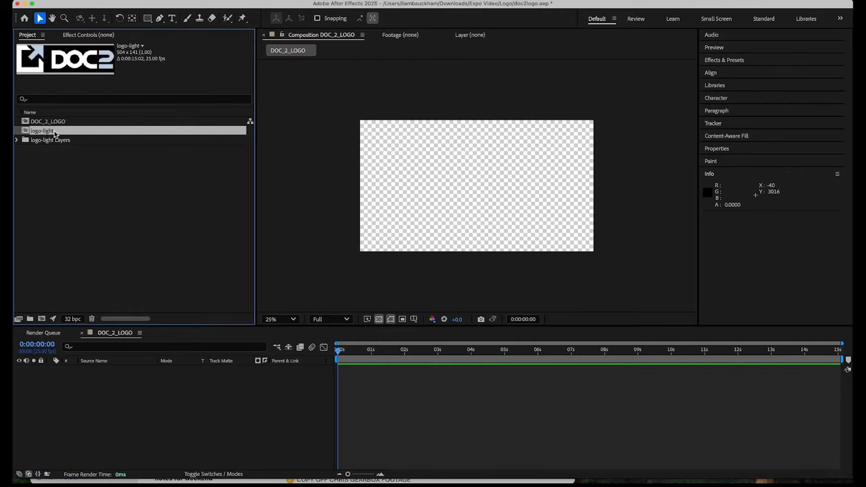
pyautogui.doubleClick(27, 134)
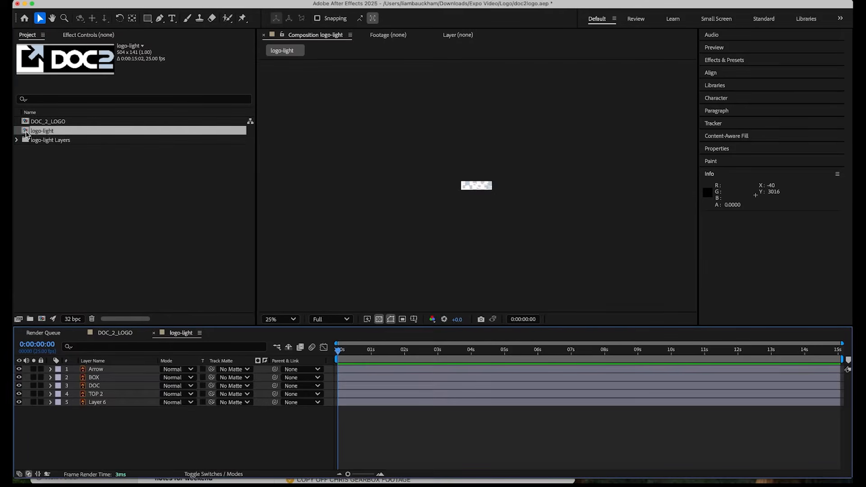
pyautogui.click(125, 371)
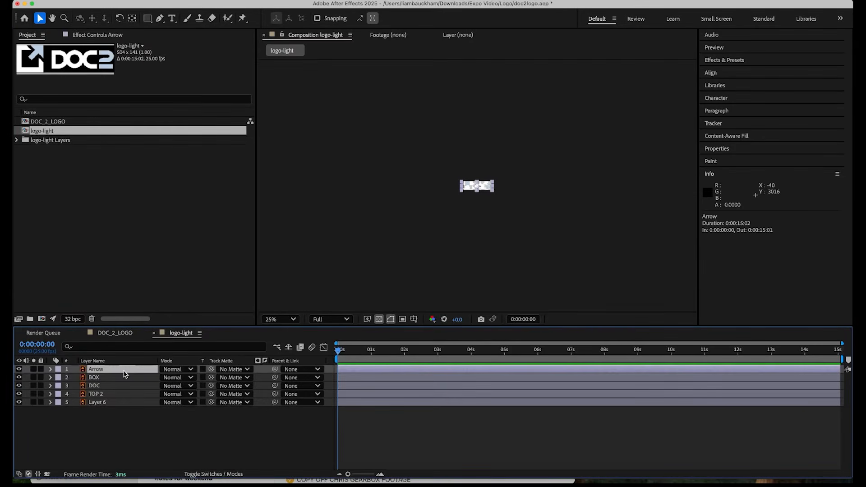
pyautogui.keyDown('shift'); pyautogui.click(126, 404); pyautogui.keyUp('shift')
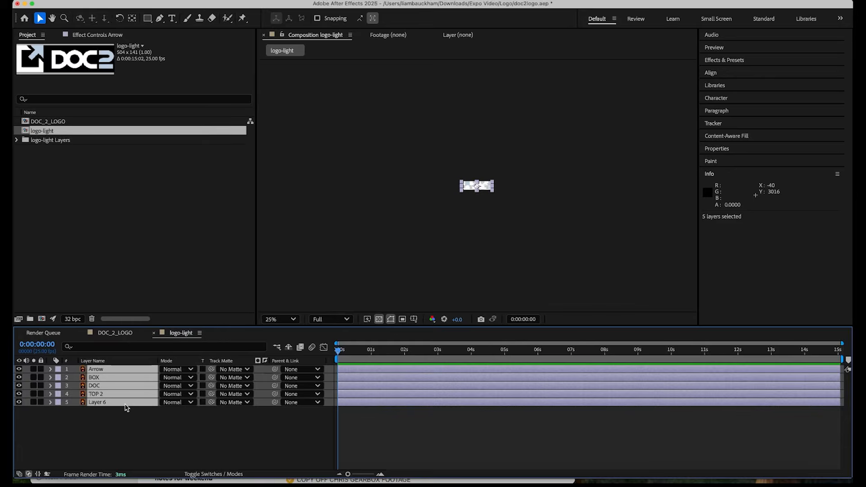
pyautogui.press('super+c')
pyautogui.click(116, 333)
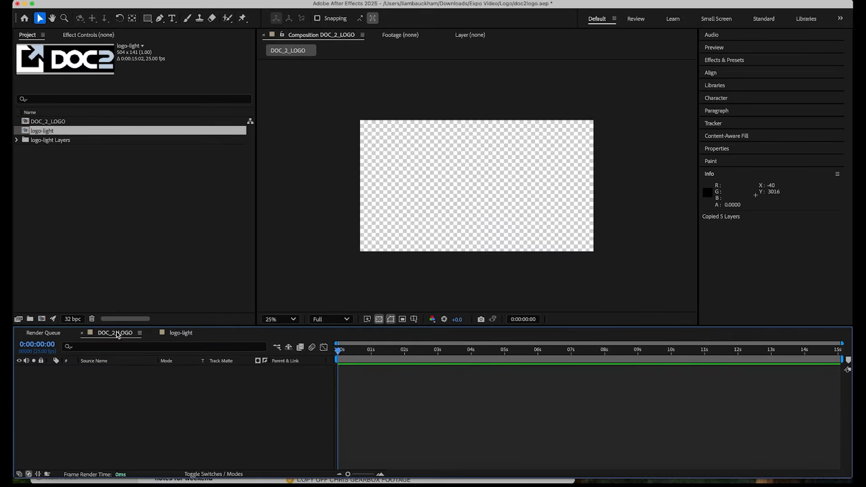
pyautogui.press('super+v')
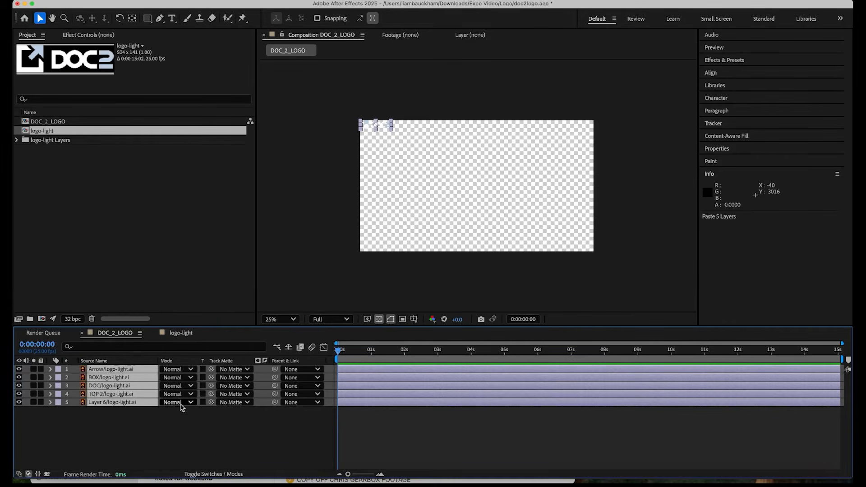
# Add a null object to DOC_2_LOGO, parent the five logo layers to it, and show the layer switches.
pyautogui.rightClick(175, 430)
pyautogui.moveTo(196, 8)
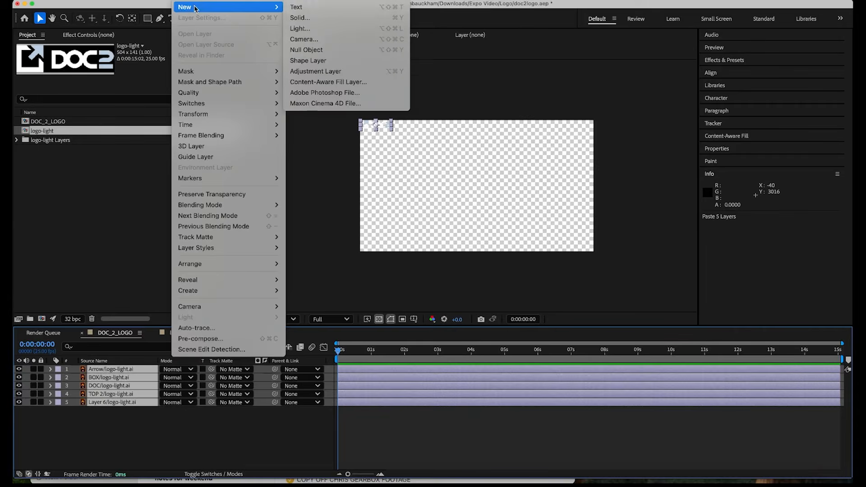
pyautogui.click(311, 51)
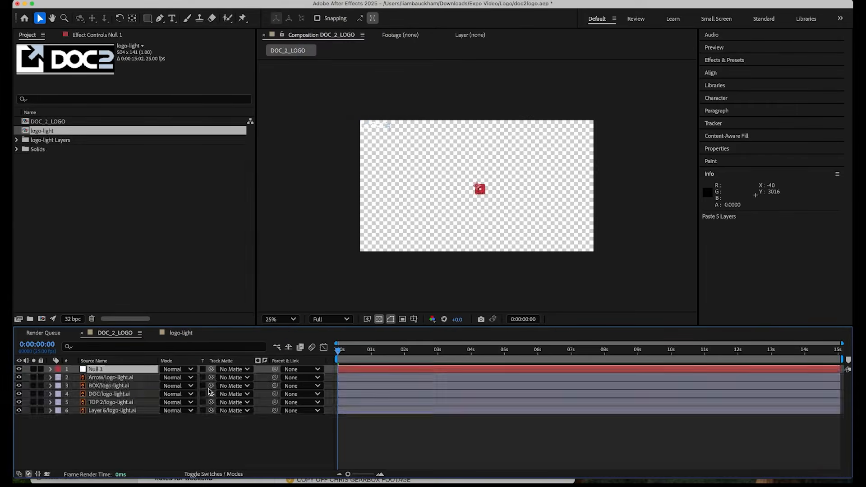
pyautogui.click(117, 379)
pyautogui.keyDown('shift'); pyautogui.click(117, 411); pyautogui.keyUp('shift')
pyautogui.moveTo(275, 379); pyautogui.dragTo(122, 373)
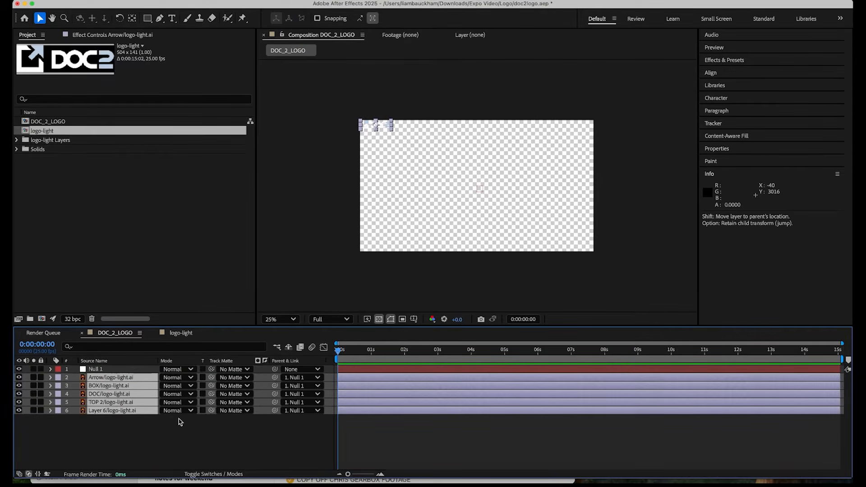
pyautogui.click(203, 472)
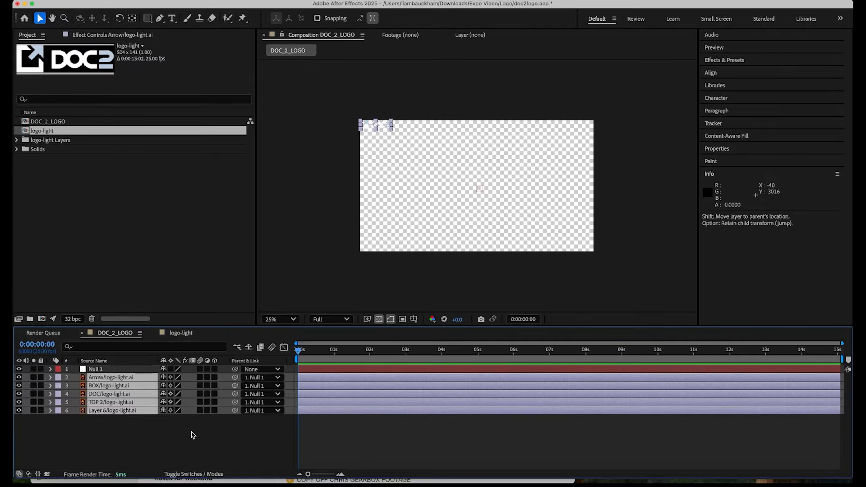
# Move the null to position 1922, 1152 to bring the logo to mid-frame, and turn off the transparency grid.
pyautogui.click(118, 369)
pyautogui.press('p')
pyautogui.moveTo(167, 378); pyautogui.dragTo(243, 378)
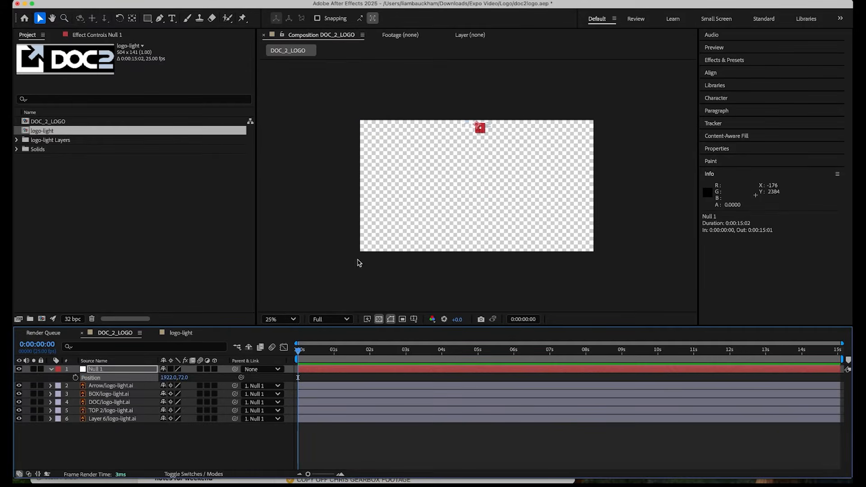
pyautogui.click(379, 319)
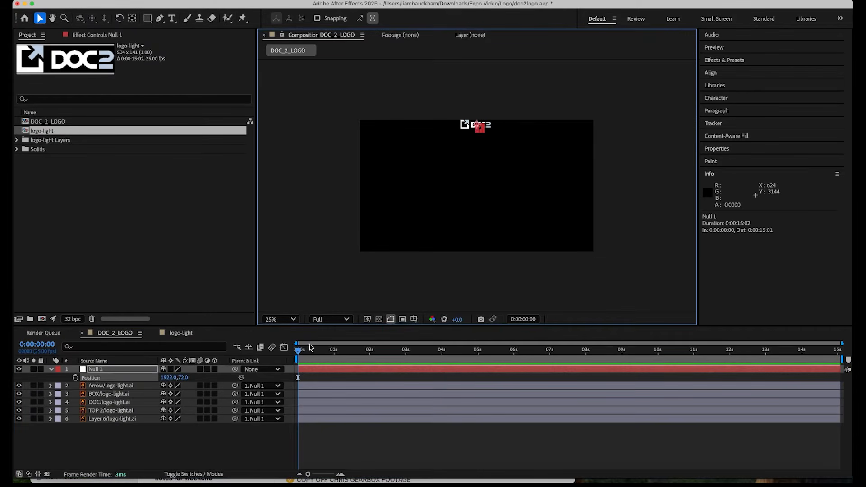
pyautogui.moveTo(182, 378); pyautogui.dragTo(240, 377)
# Scale up the null until the logo spans most of the frame width, set its position to 2060, 1080, and save the project.
pyautogui.press('s')
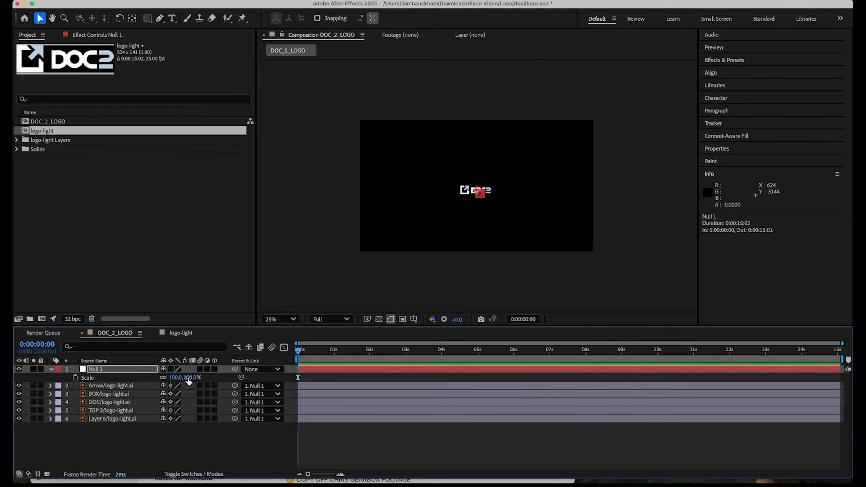
pyautogui.moveTo(186, 377); pyautogui.dragTo(348, 354)
pyautogui.press('p')
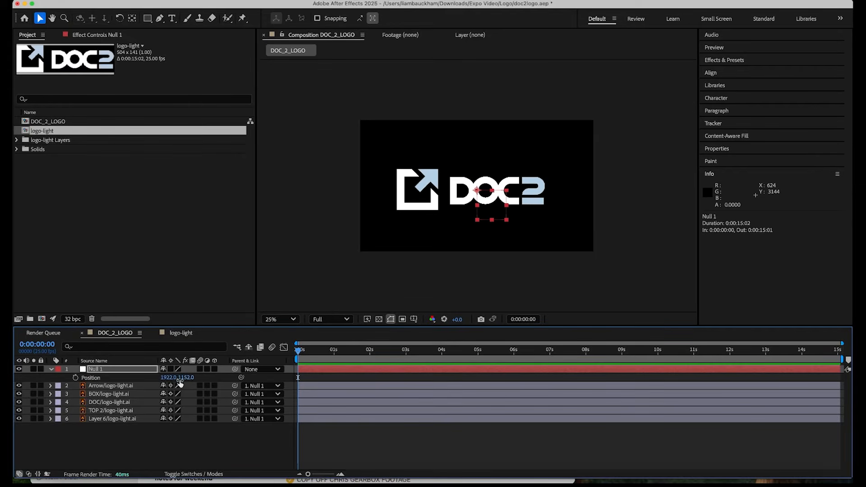
pyautogui.moveTo(168, 378)
pyautogui.mouseDown()
pyautogui.moveTo(231, 374)
pyautogui.moveTo(155, 389)
pyautogui.mouseUp()
pyautogui.click(356, 301)
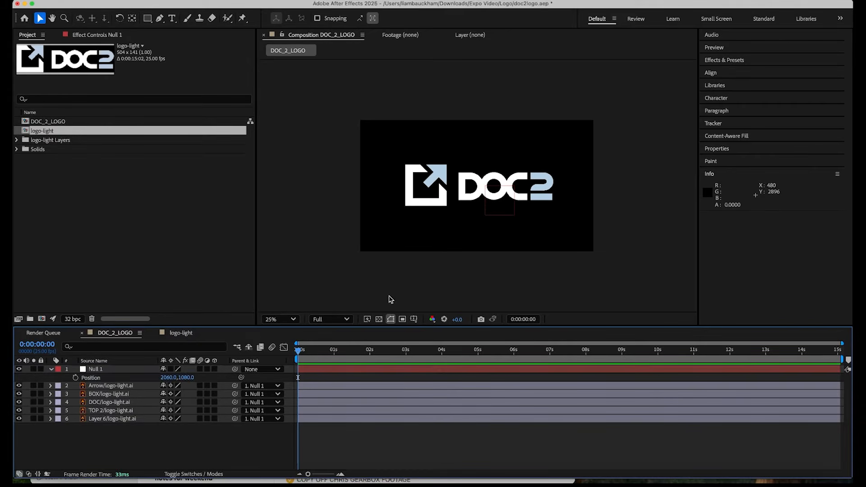
pyautogui.press('super+s')
# Draw an open five-point Pen path along the middle of the logo's box on a new shape layer, with a 108 px red stroke.
pyautogui.scroll(2, 464, 232)
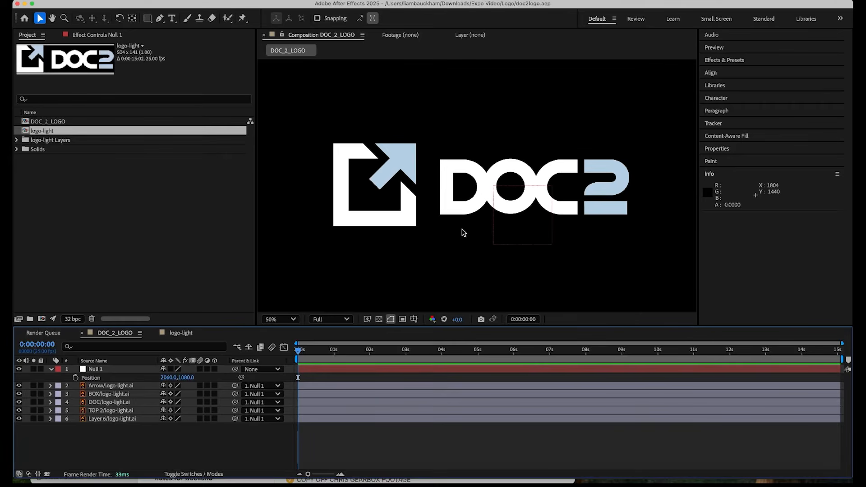
pyautogui.click(111, 395)
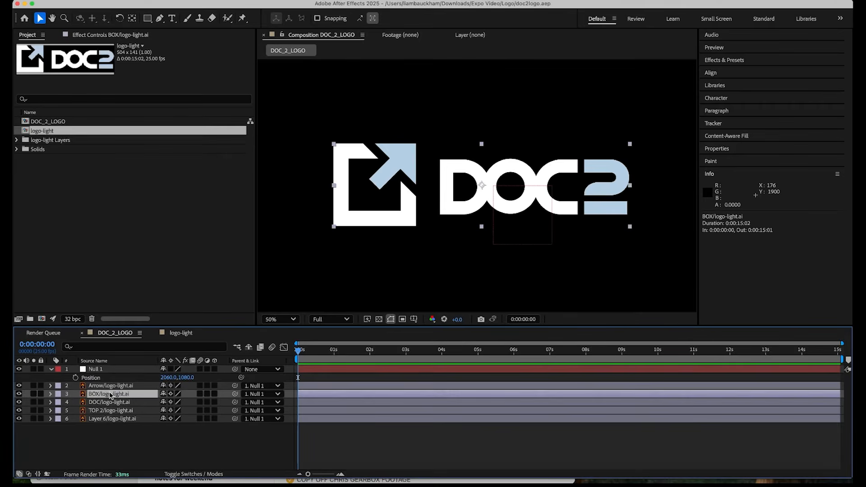
pyautogui.click(160, 18)
pyautogui.click(283, 452)
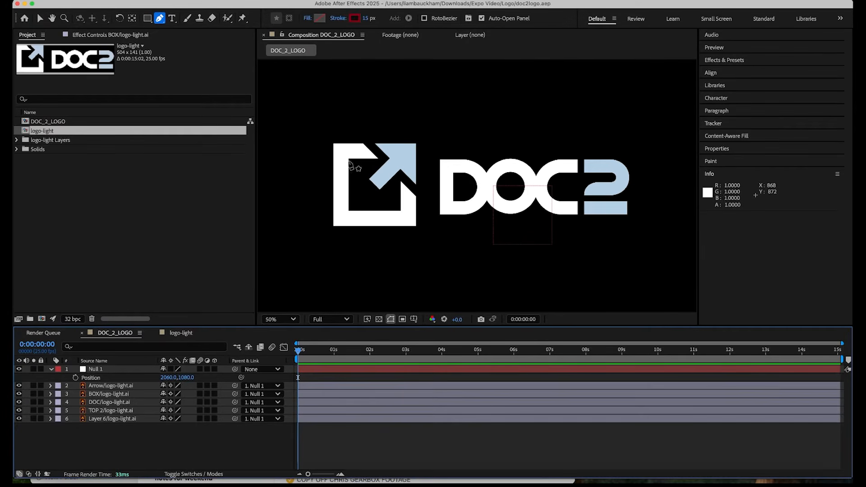
pyautogui.click(384, 150)
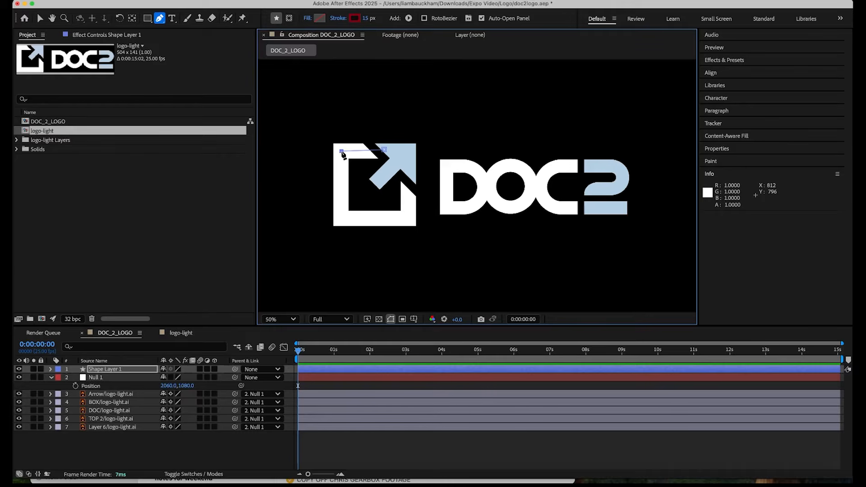
pyautogui.click(342, 152)
pyautogui.click(341, 219)
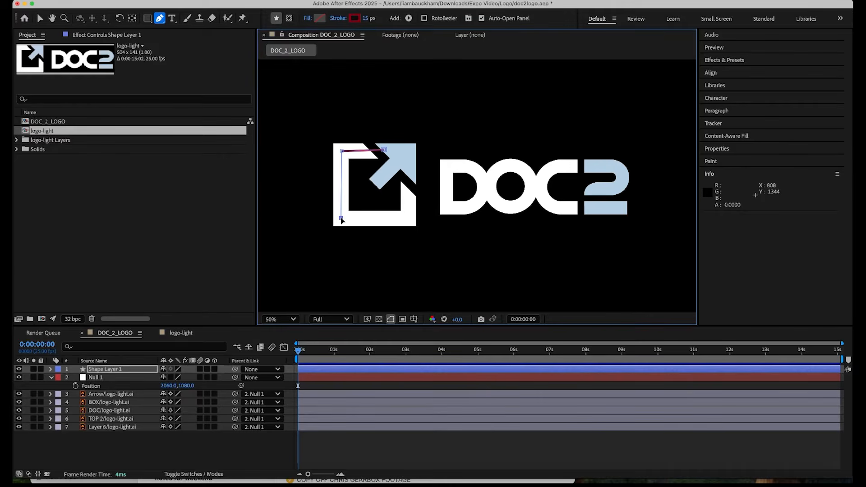
pyautogui.click(408, 219)
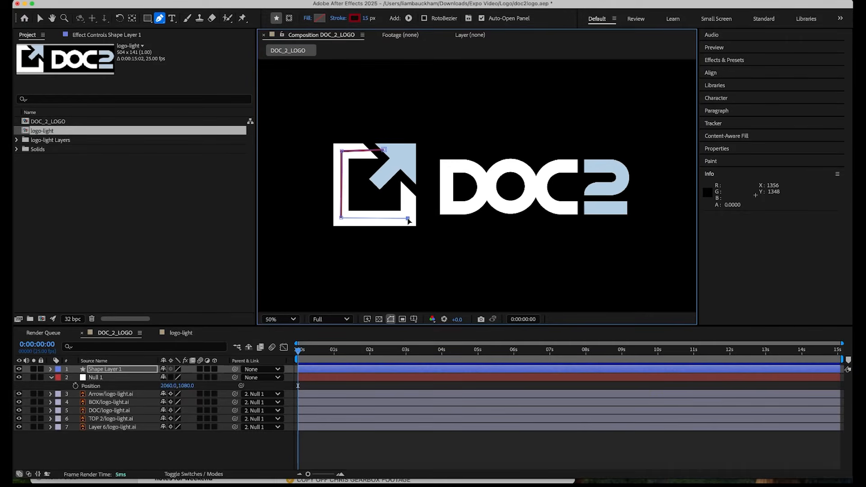
pyautogui.click(408, 177)
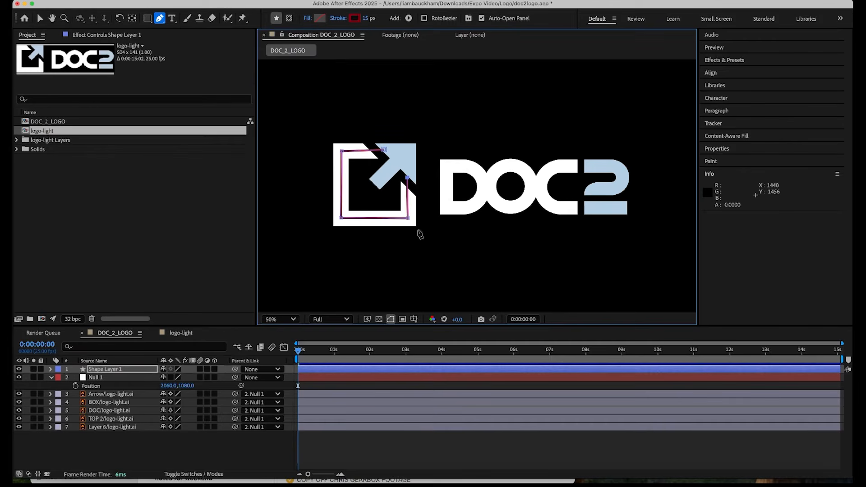
pyautogui.moveTo(366, 18)
pyautogui.mouseDown()
pyautogui.moveTo(425, 18)
pyautogui.moveTo(404, 19)
pyautogui.moveTo(414, 18)
pyautogui.mouseUp()
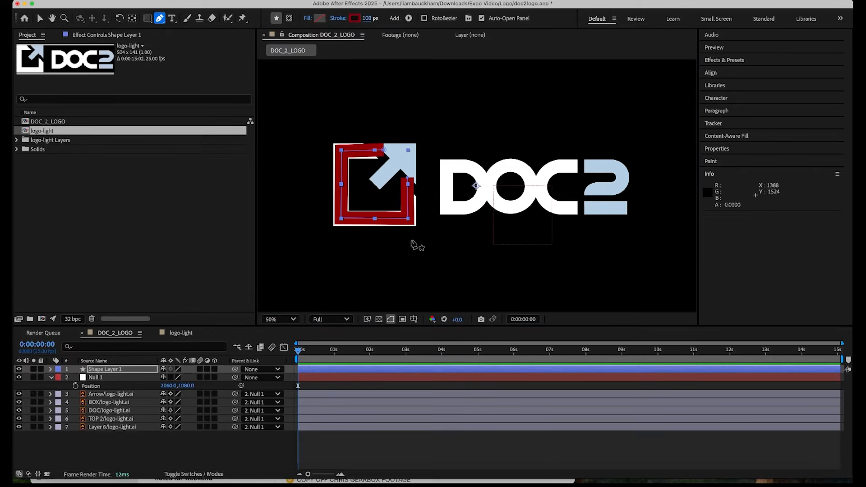
pyautogui.press('v')
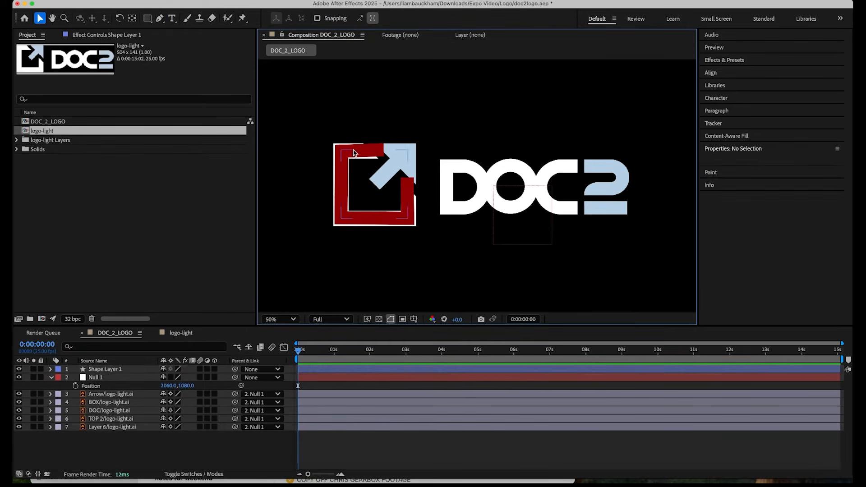
# Straighten the box path by adjusting its corner points, and widen the stroke to 159 px so it covers the white box.
pyautogui.click(108, 370)
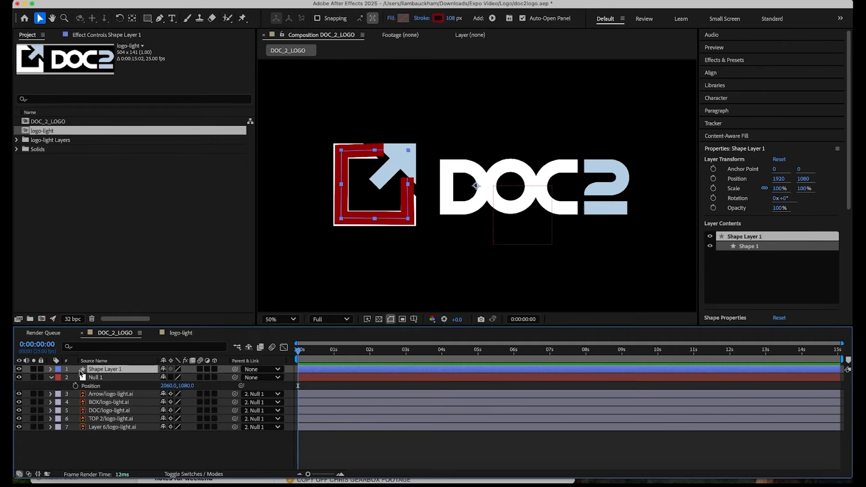
pyautogui.click(50, 370)
pyautogui.click(59, 378)
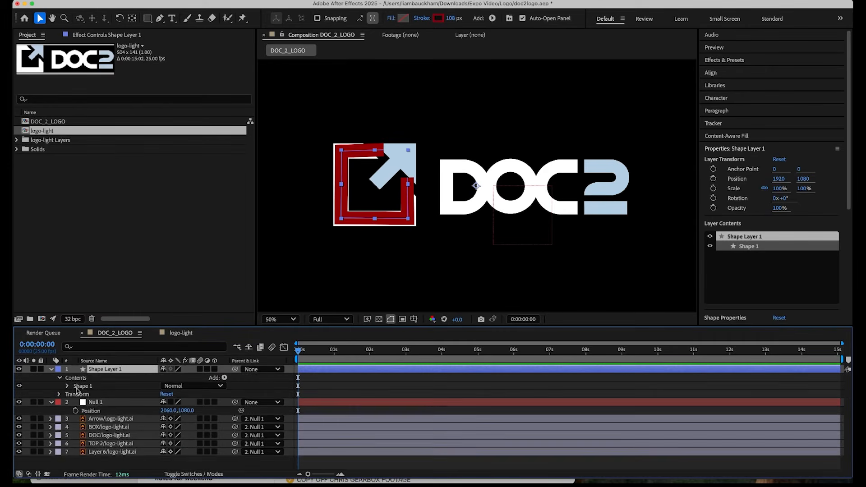
pyautogui.click(67, 388)
pyautogui.click(90, 396)
pyautogui.click(343, 153)
pyautogui.moveTo(343, 151)
pyautogui.mouseDown()
pyautogui.moveTo(385, 152)
pyautogui.moveTo(341, 151)
pyautogui.mouseUp()
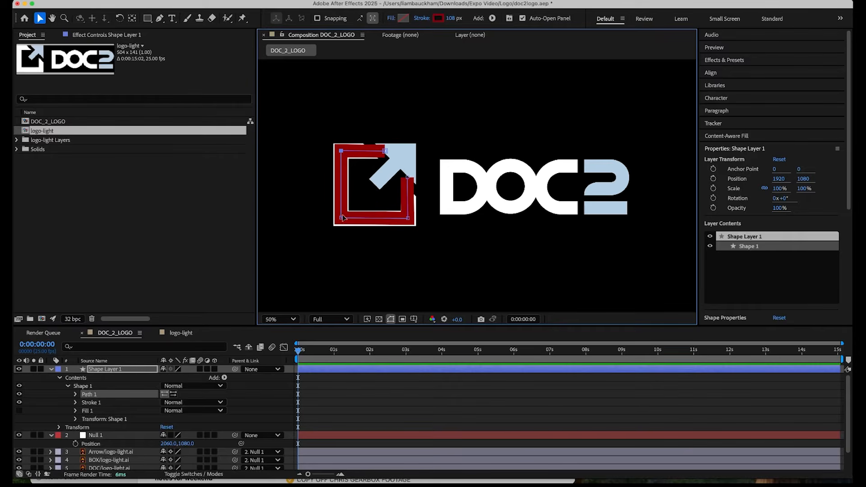
pyautogui.moveTo(409, 208); pyautogui.dragTo(411, 207)
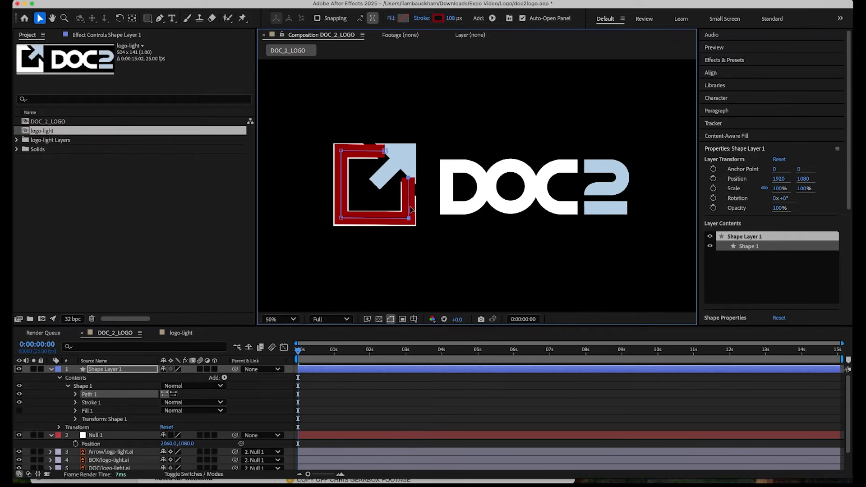
pyautogui.moveTo(450, 18)
pyautogui.mouseDown()
pyautogui.moveTo(487, 19)
pyautogui.moveTo(475, 19)
pyautogui.mouseUp()
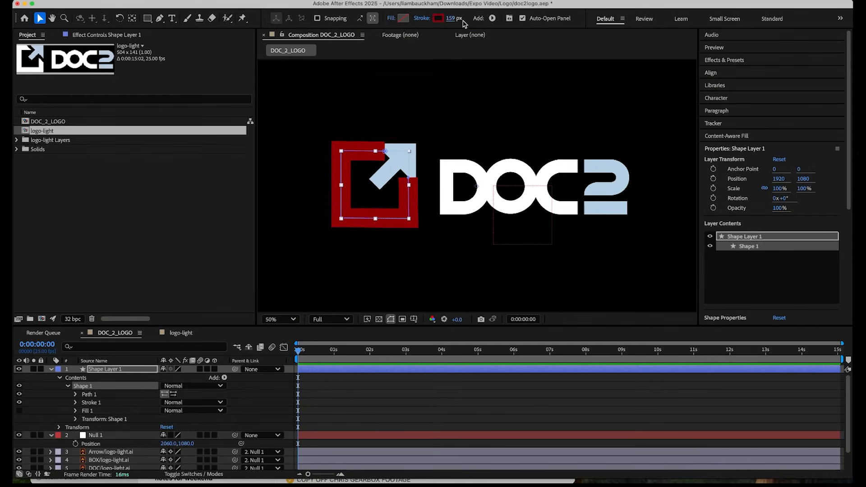
# Add Trim Paths to the box stroke shape and place it inside Shape 1, below the fill.
pyautogui.click(224, 378)
pyautogui.click(253, 434)
pyautogui.moveTo(104, 405); pyautogui.dragTo(83, 422)
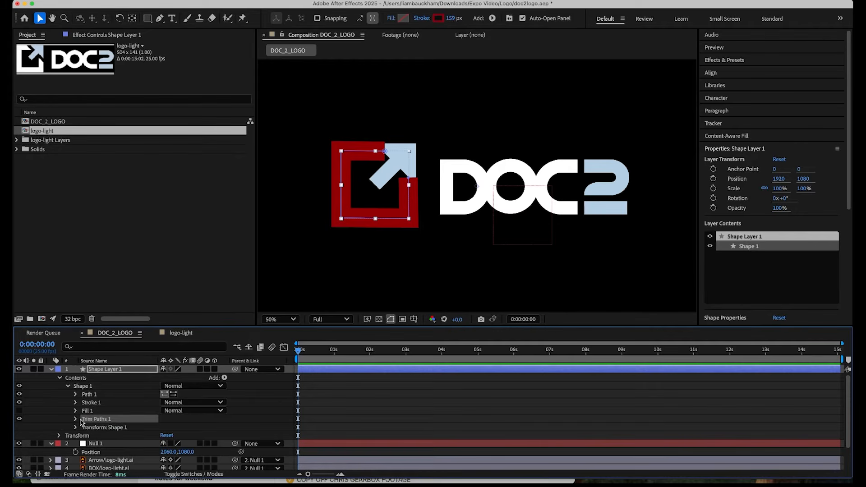
# Keyframe the Trim Paths End value from 0% at 0:00:00:00 to 100% at 0:00:00:19.
pyautogui.click(76, 419)
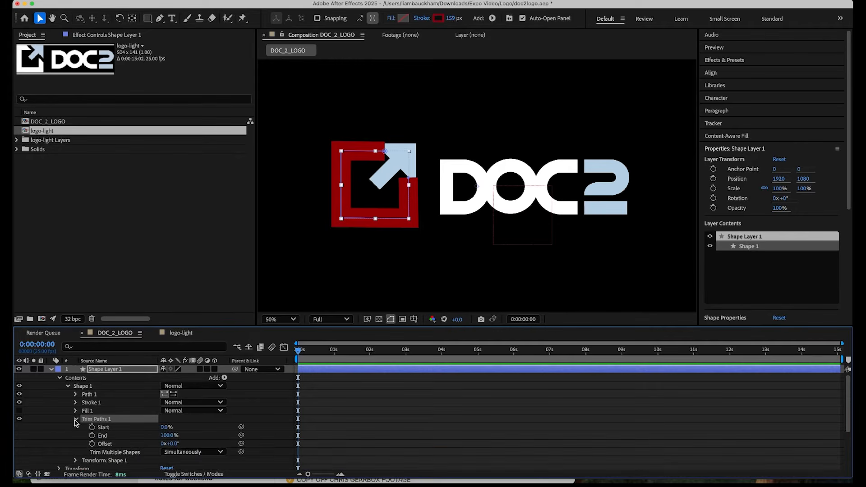
pyautogui.moveTo(171, 438)
pyautogui.mouseDown()
pyautogui.moveTo(117, 436)
pyautogui.moveTo(146, 437)
pyautogui.mouseUp()
pyautogui.click(92, 436)
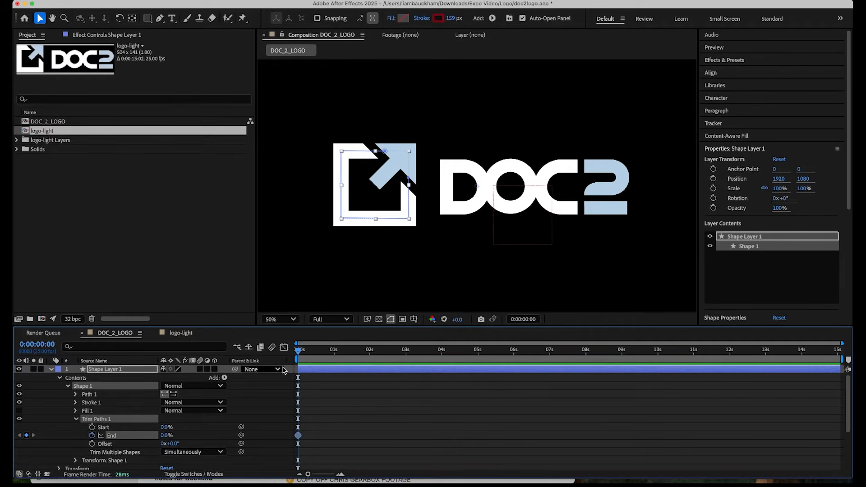
pyautogui.moveTo(298, 351); pyautogui.dragTo(329, 354)
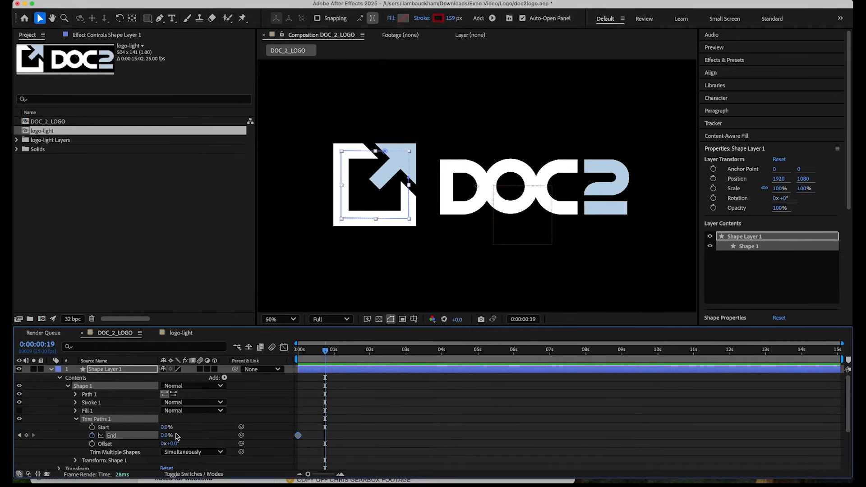
pyautogui.moveTo(165, 435); pyautogui.dragTo(221, 436)
# Easy-ease both Trim Paths End keyframes and shape their speed curve to peak early with a long slow-down, previewing the motion.
pyautogui.moveTo(359, 431); pyautogui.dragTo(285, 453)
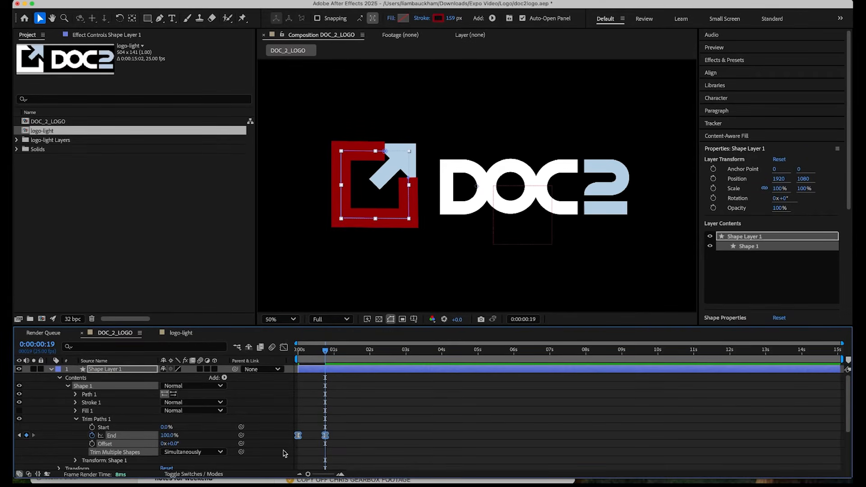
pyautogui.click(284, 347)
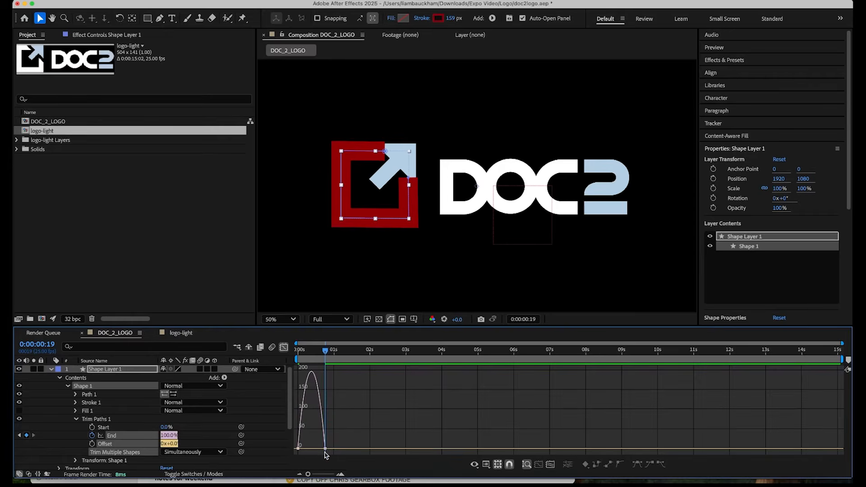
pyautogui.moveTo(320, 449); pyautogui.dragTo(311, 449)
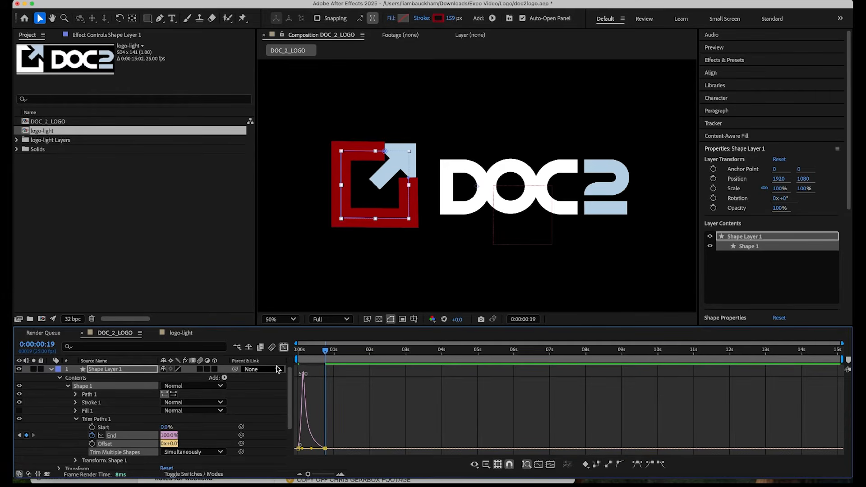
pyautogui.click(284, 347)
pyautogui.press('Home')
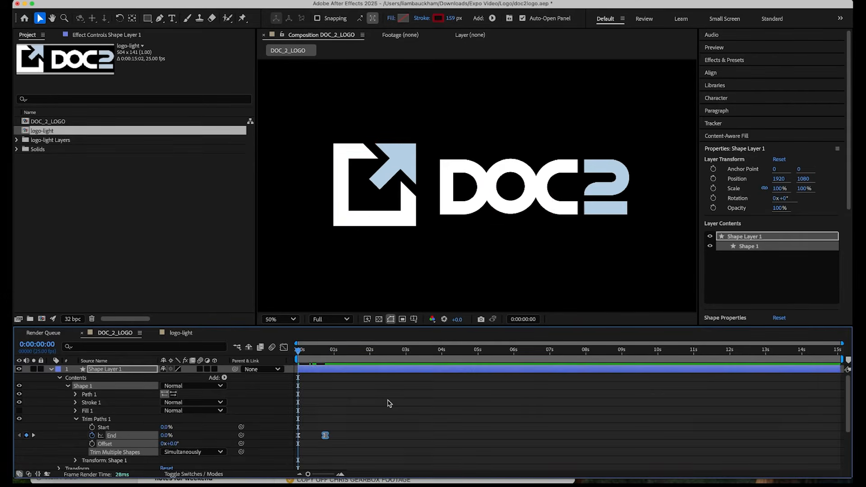
pyautogui.press('space')
pyautogui.press('space')
# Slow the box reveal by moving the second End keyframe to about 1.5 seconds, and preview it from the start.
pyautogui.moveTo(325, 436); pyautogui.dragTo(352, 436)
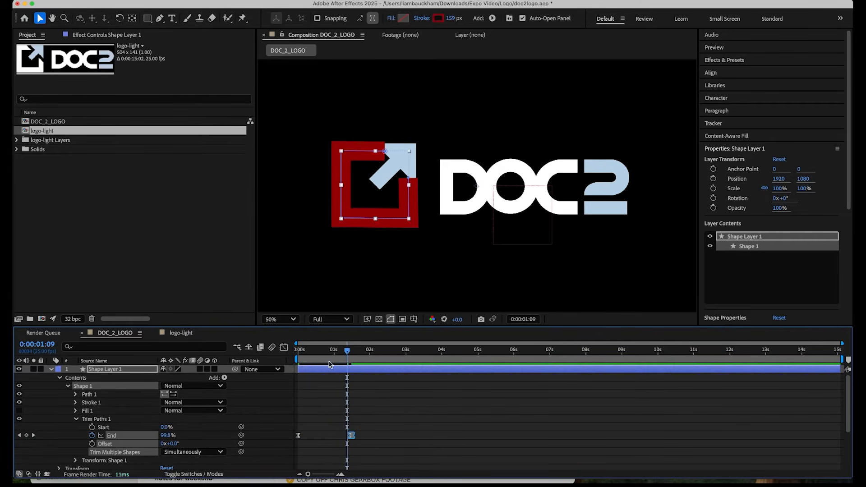
pyautogui.press('Home')
pyautogui.press('space')
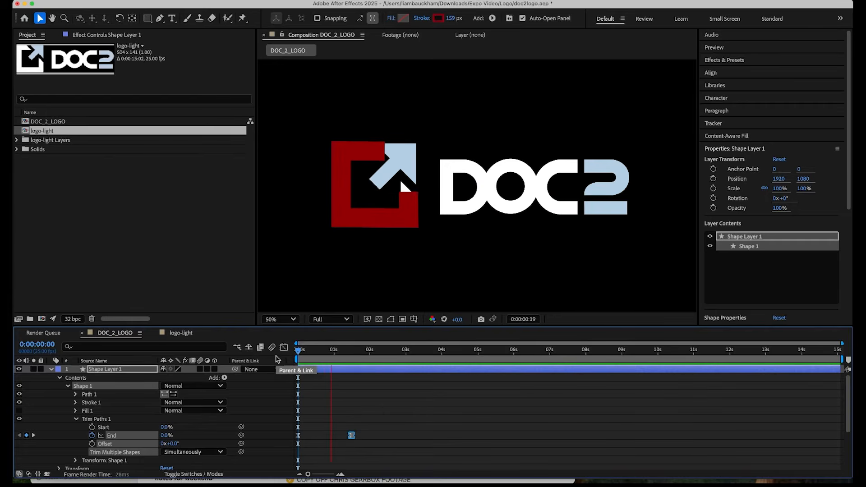
pyautogui.press('space')
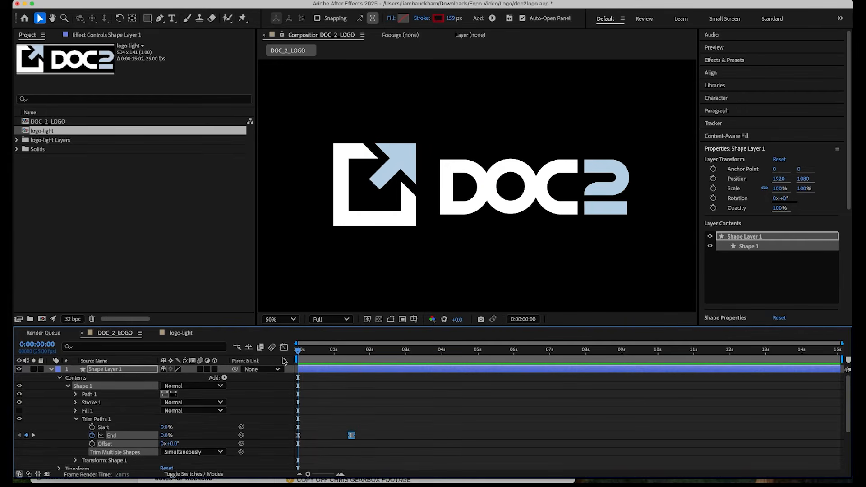
pyautogui.press('space')
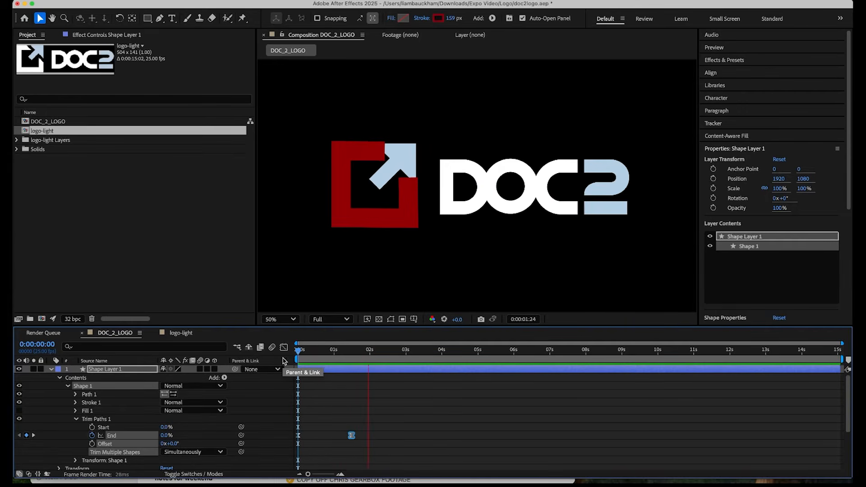
pyautogui.press('space')
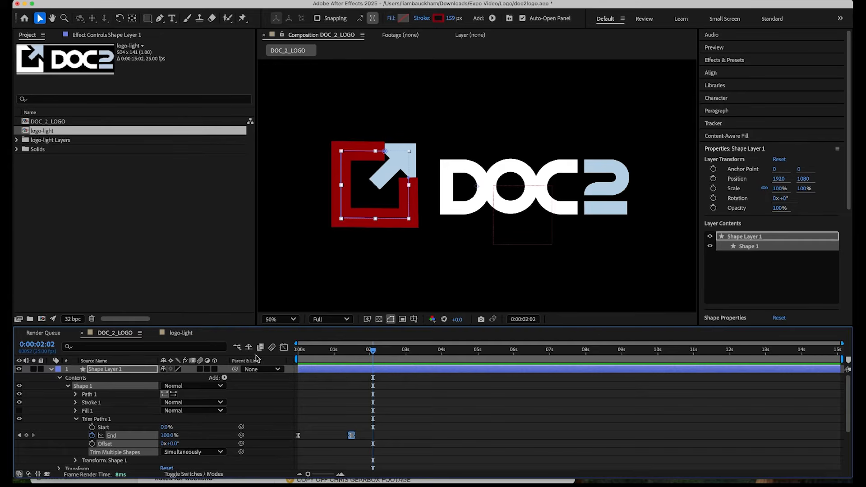
# Shorten the second End keyframe's ease to about 39% influence for a more symmetrical speed curve, and play the reveal.
pyautogui.click(284, 347)
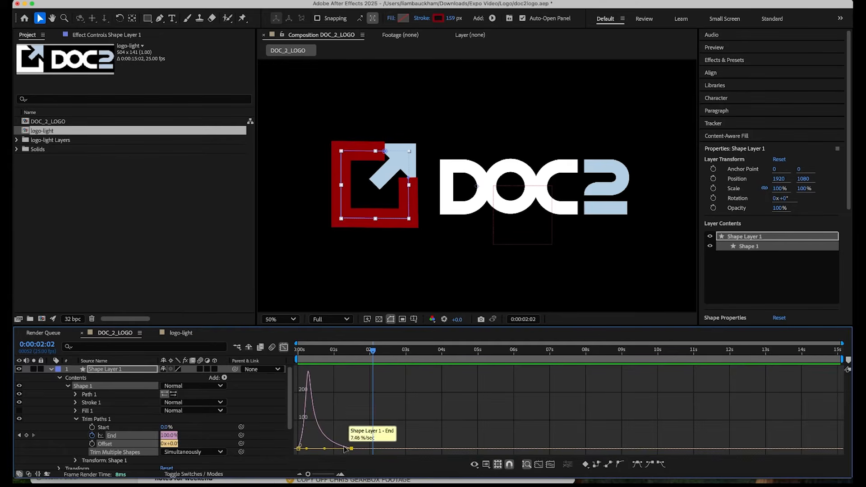
pyautogui.moveTo(325, 449); pyautogui.dragTo(340, 448)
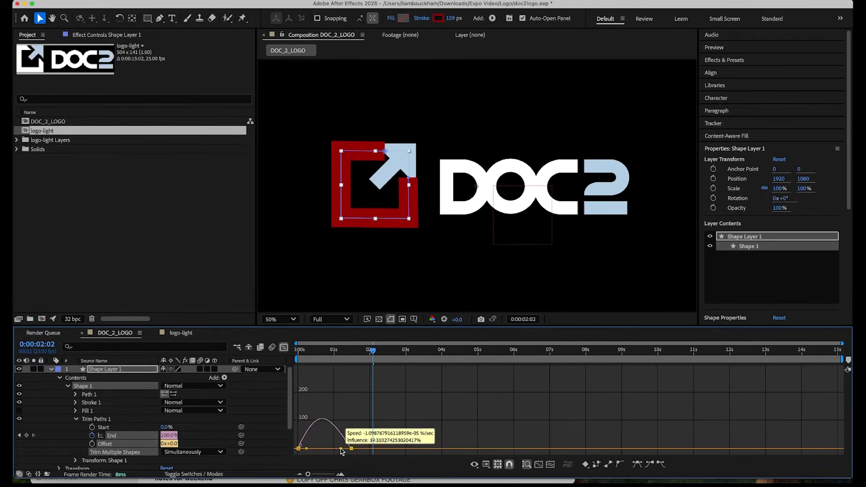
pyautogui.press('space')
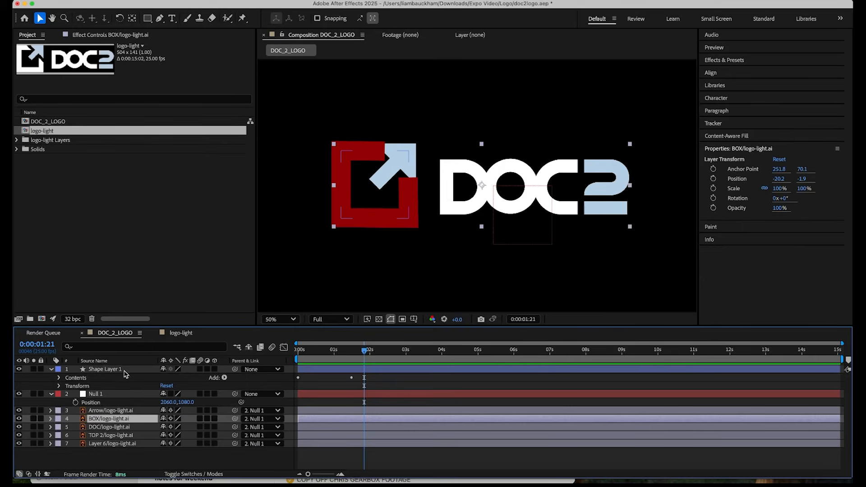
# Rename the shape layer holding the animated stroke as BOX MATTE.
pyautogui.click(125, 370)
pyautogui.press('Return')
pyautogui.write('BOX MATT')
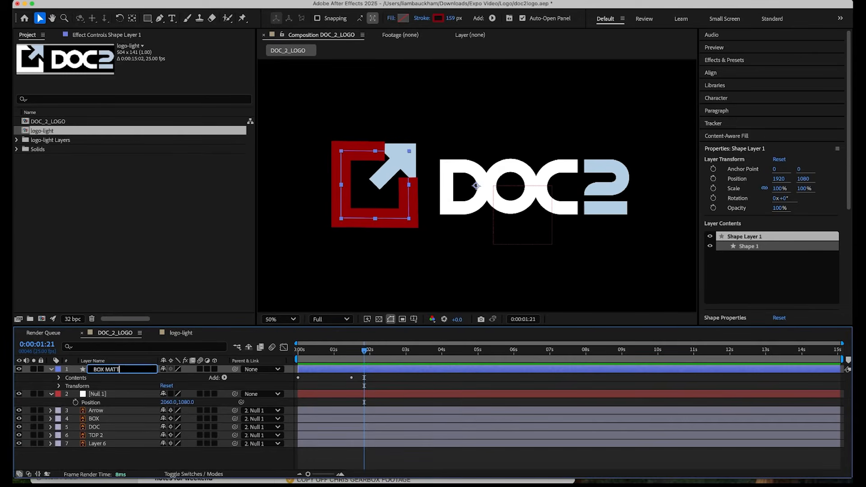
pyautogui.write('E')
pyautogui.press('Return')
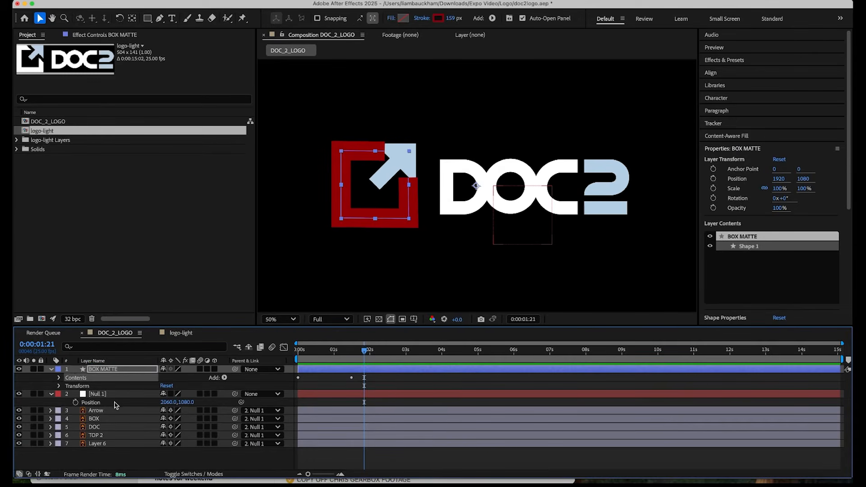
# Set BOX MATTE as the track matte of the BOX layer and check the reveal around one second.
pyautogui.click(97, 419)
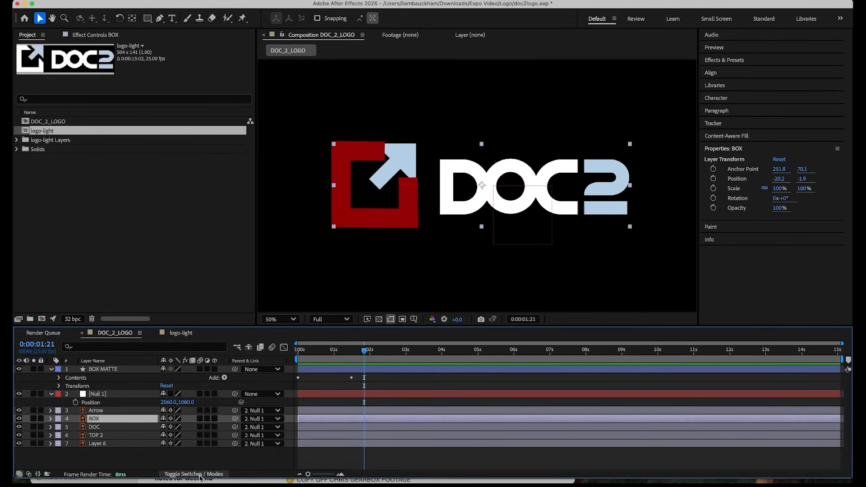
pyautogui.click(200, 475)
pyautogui.moveTo(211, 419); pyautogui.dragTo(140, 371)
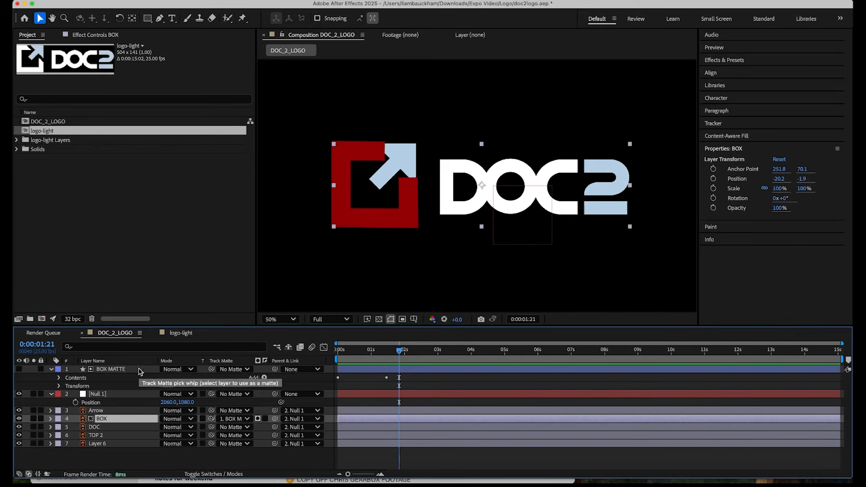
pyautogui.moveTo(380, 350); pyautogui.dragTo(314, 354)
pyautogui.press('space')
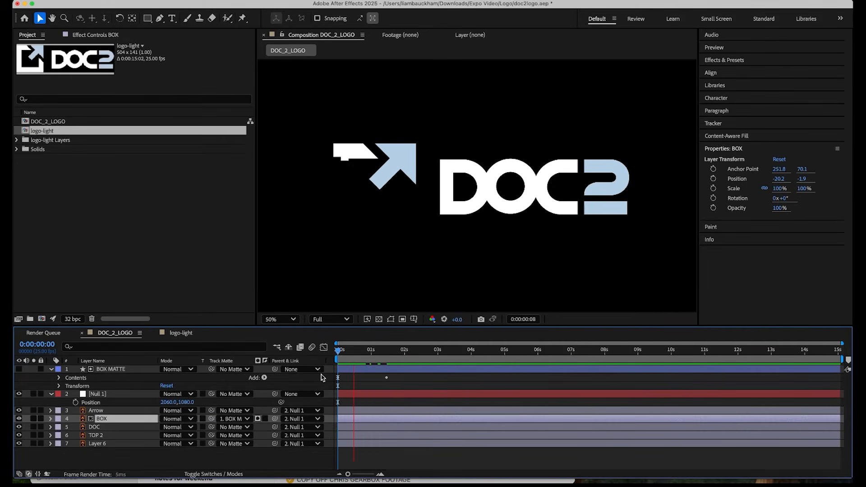
pyautogui.click(357, 359)
pyautogui.moveTo(356, 359)
pyautogui.mouseDown()
pyautogui.moveTo(318, 363)
pyautogui.moveTo(374, 356)
pyautogui.mouseUp()
pyautogui.press('space')
# Nudge the BOX MATTE path's bottom, left and top edges slightly outward, checking the stroke's coverage at different times.
pyautogui.click(131, 369)
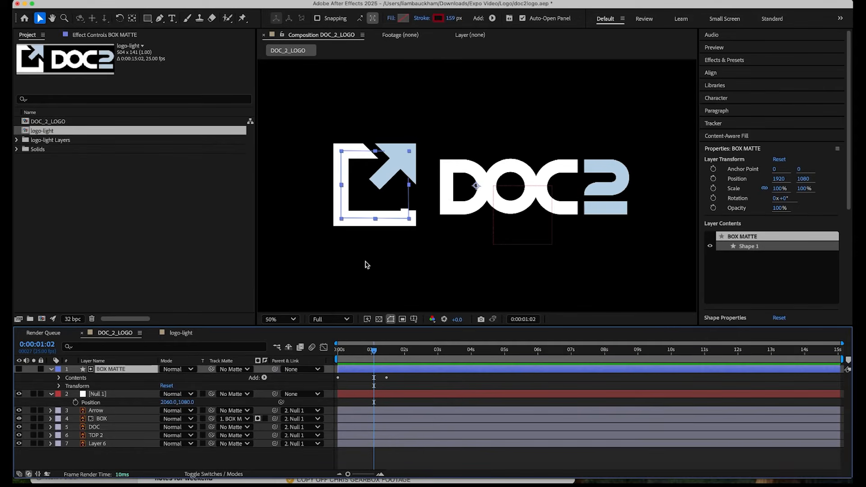
pyautogui.click(58, 378)
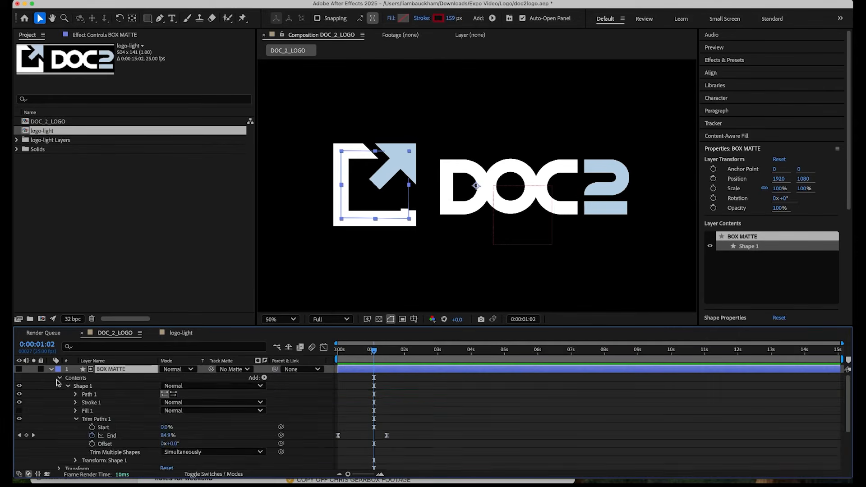
pyautogui.click(88, 395)
pyautogui.moveTo(374, 219); pyautogui.dragTo(374, 221)
pyautogui.moveTo(373, 355); pyautogui.dragTo(353, 356)
pyautogui.moveTo(341, 171)
pyautogui.mouseDown()
pyautogui.moveTo(323, 173)
pyautogui.moveTo(343, 173)
pyautogui.mouseUp()
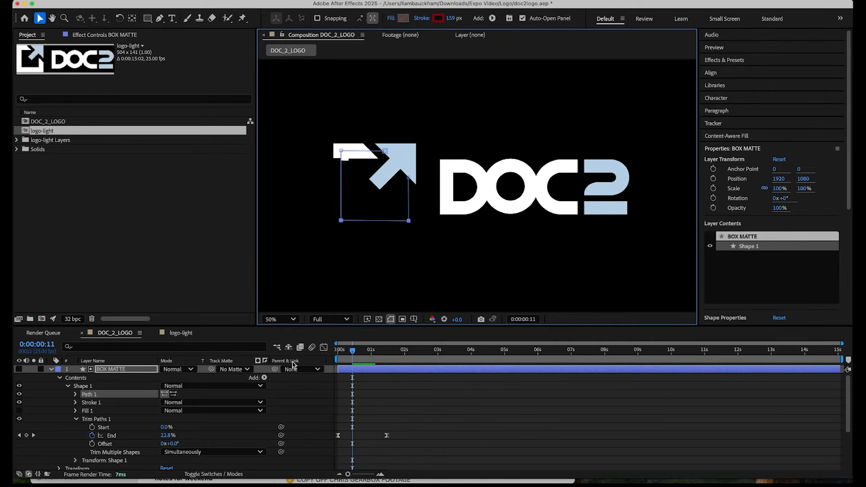
pyautogui.moveTo(353, 351); pyautogui.dragTo(361, 356)
pyautogui.moveTo(345, 176); pyautogui.dragTo(340, 176)
pyautogui.moveTo(359, 357); pyautogui.dragTo(353, 356)
pyautogui.moveTo(368, 150); pyautogui.dragTo(369, 149)
# Set the BOX MATTE stroke's Line Cap to Projecting Cap after trying Round Cap, and preview the reveal.
pyautogui.click(75, 403)
pyautogui.click(201, 425)
pyautogui.click(202, 445)
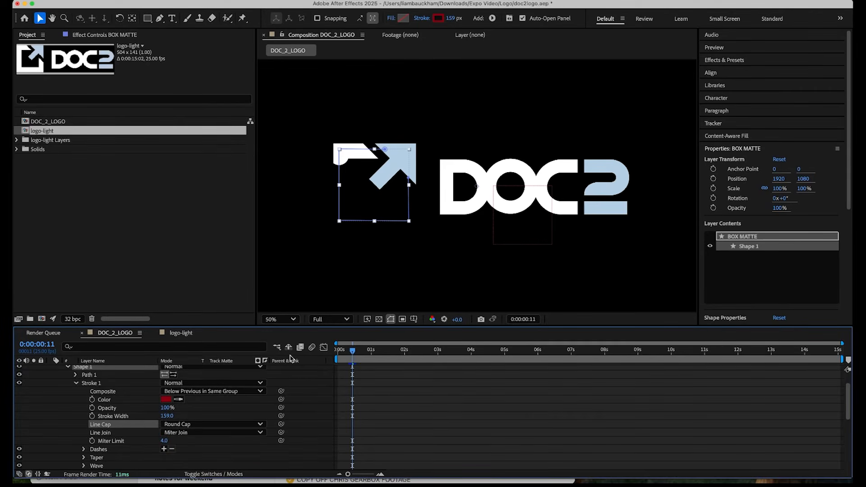
pyautogui.click(188, 422)
pyautogui.click(188, 457)
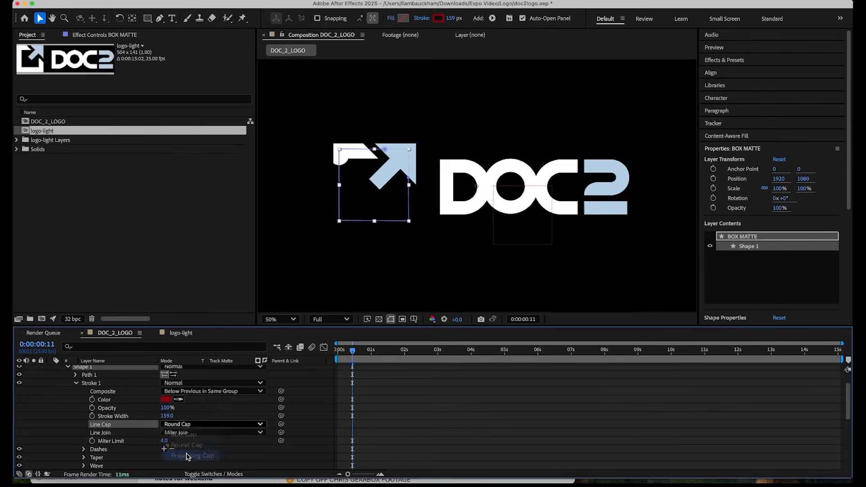
pyautogui.click(336, 350)
pyautogui.press('space')
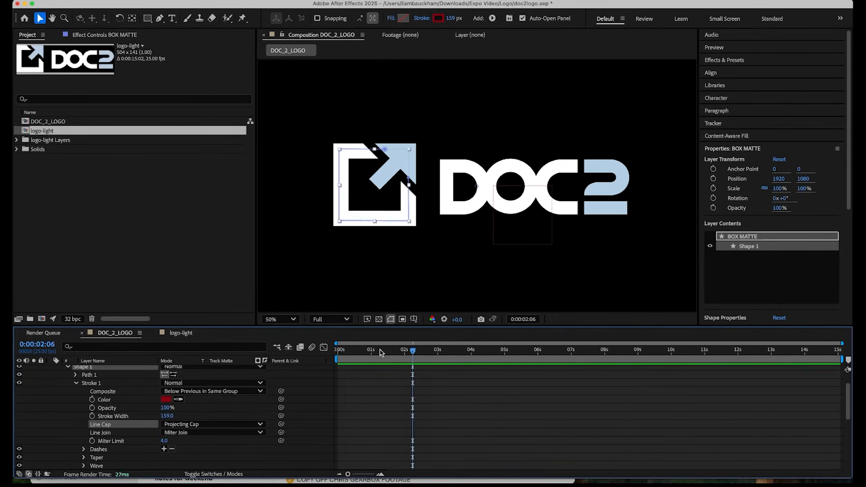
pyautogui.press('space')
pyautogui.press('space')
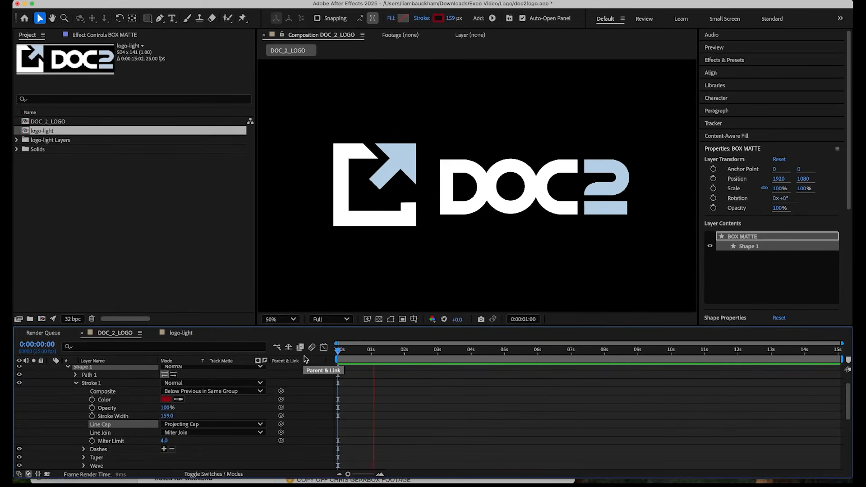
pyautogui.press('space')
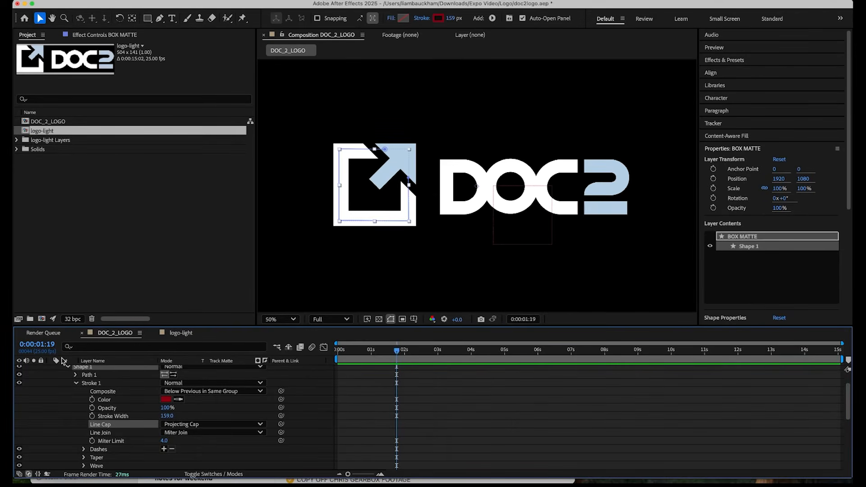
# Collapse the BOX MATTE properties and move the Arrow layer's anchor point onto the arrow, at 108.5, 28.7.
pyautogui.scroll(2, 65, 372)
pyautogui.click(51, 369)
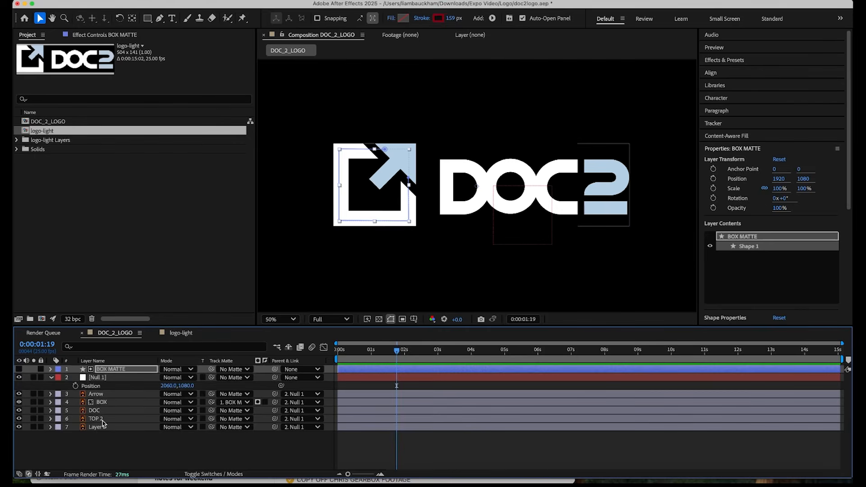
pyautogui.click(106, 451)
pyautogui.click(104, 394)
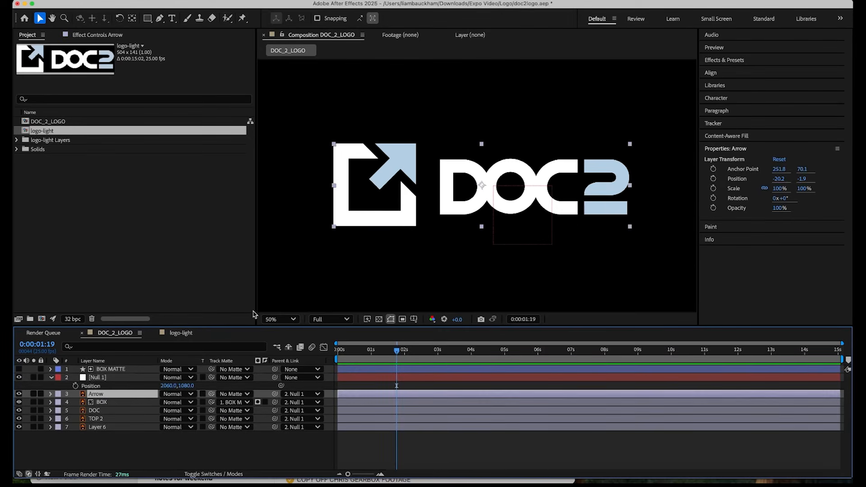
pyautogui.press('y')
pyautogui.moveTo(431, 176); pyautogui.dragTo(398, 161)
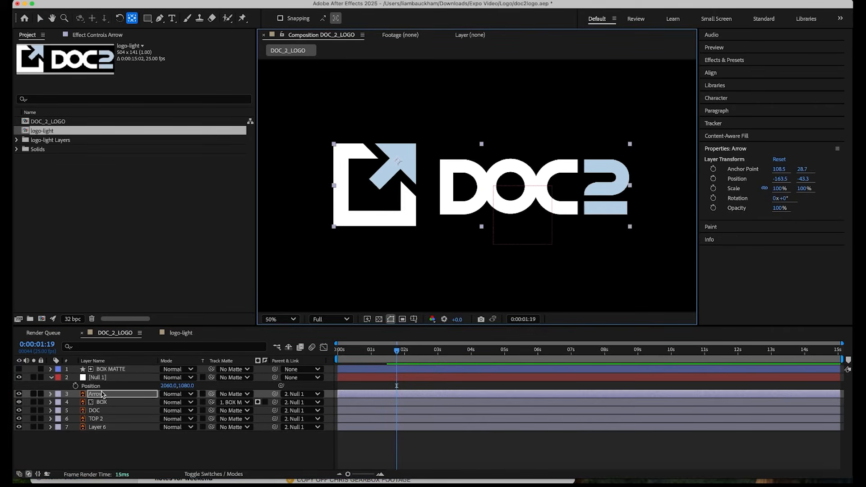
# Keyframe the Arrow's Position at 0:00:01:19 in its current place and at 0:00:00:19 at -304.2, 97.5, outside the box's lower-left corner.
pyautogui.press('p')
pyautogui.click(75, 403)
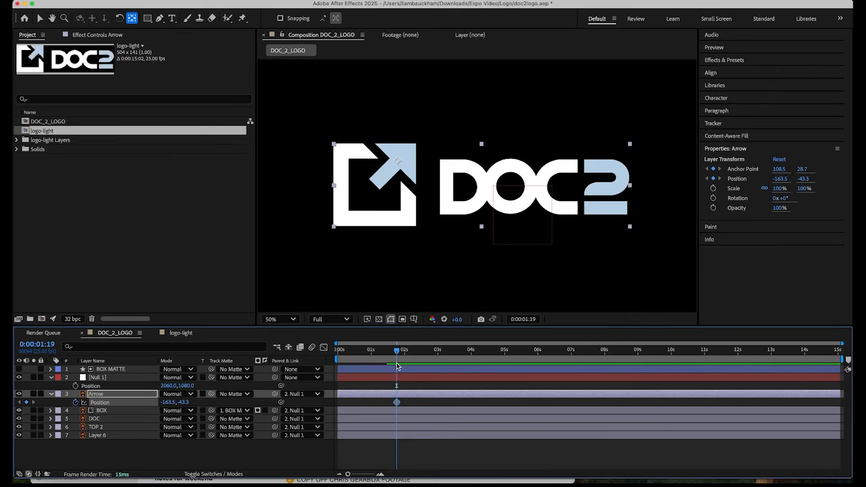
pyautogui.moveTo(396, 352); pyautogui.dragTo(363, 352)
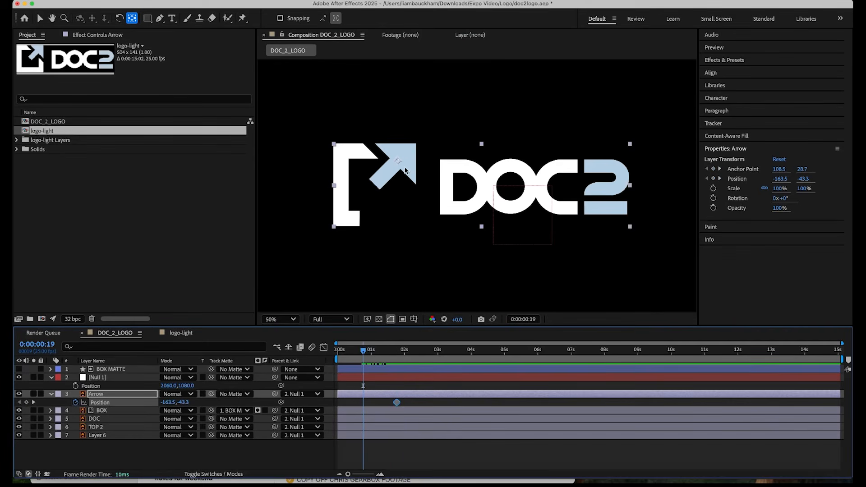
pyautogui.press('v')
pyautogui.moveTo(398, 161); pyautogui.dragTo(313, 245)
# Easy-ease both Arrow Position keyframes, shape the speed curve for a fast start and long slow-down, and preview the animation.
pyautogui.moveTo(414, 409); pyautogui.dragTo(346, 406)
pyautogui.press('F9')
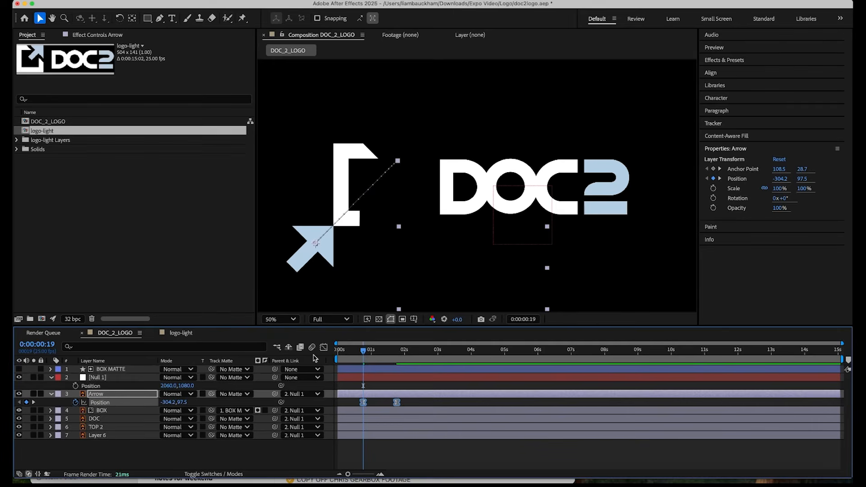
pyautogui.click(324, 348)
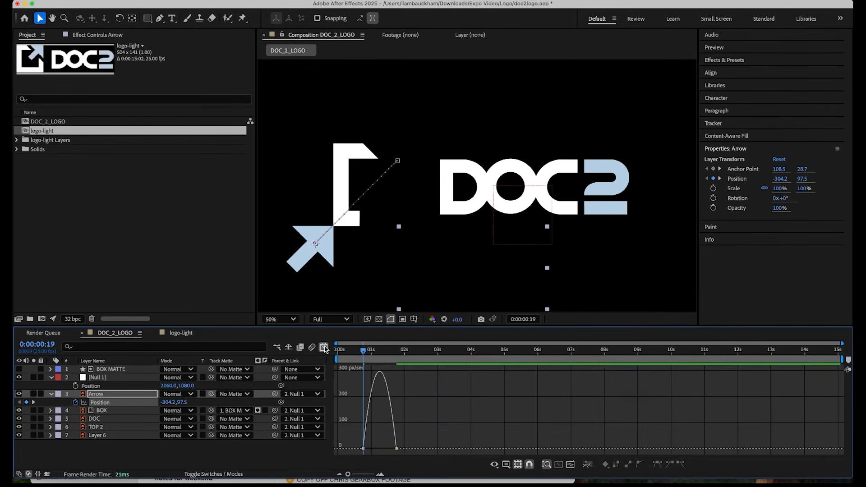
pyautogui.click(395, 448)
pyautogui.moveTo(391, 449); pyautogui.dragTo(380, 449)
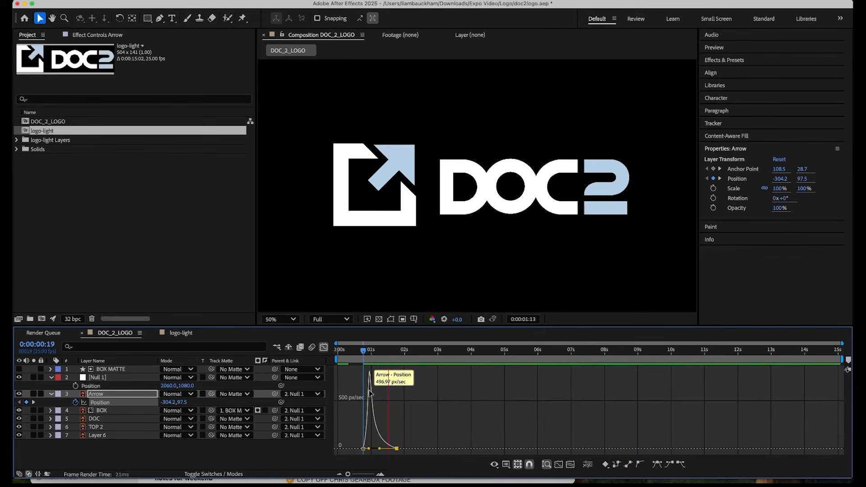
pyautogui.press('space')
pyautogui.click(354, 352)
pyautogui.press('space')
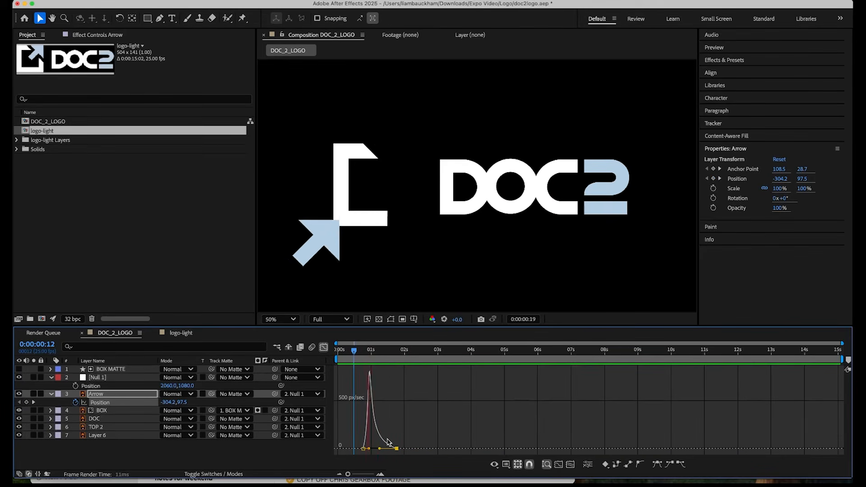
pyautogui.press('space')
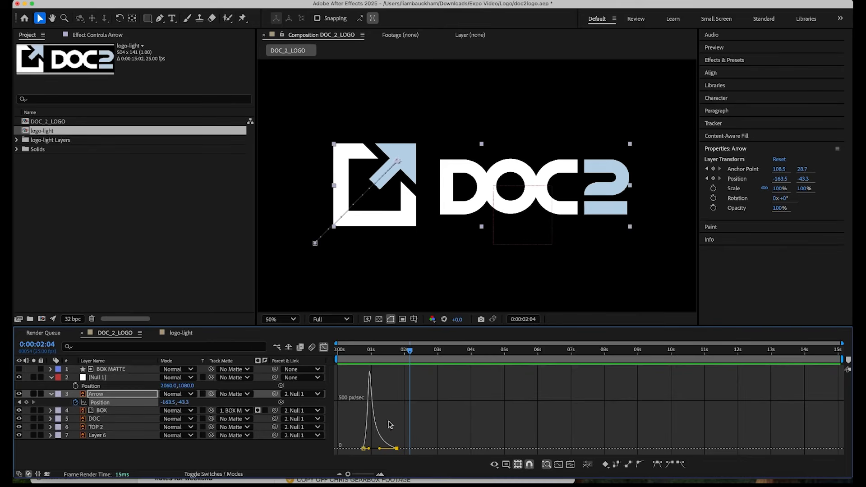
# Preview the arrow's fly-in from 0:00:00:15 and return from the speed graph to the layer view.
pyautogui.click(358, 352)
pyautogui.press('space')
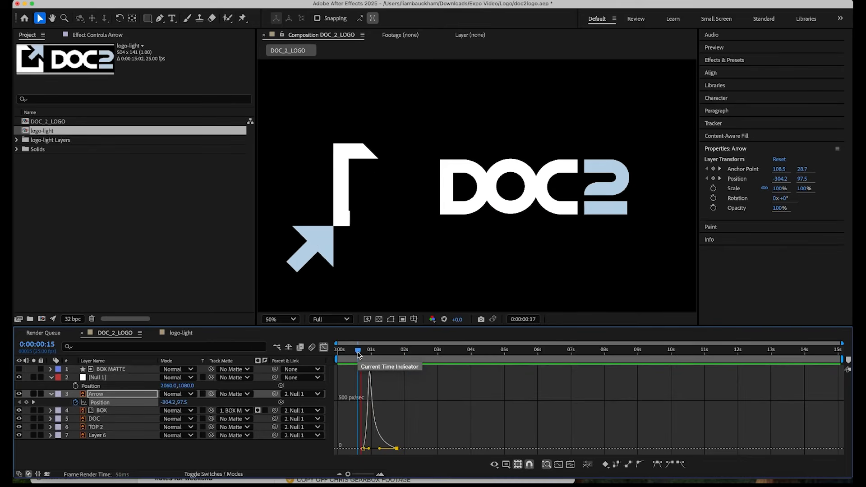
pyautogui.hotkey('shift', 'F3')
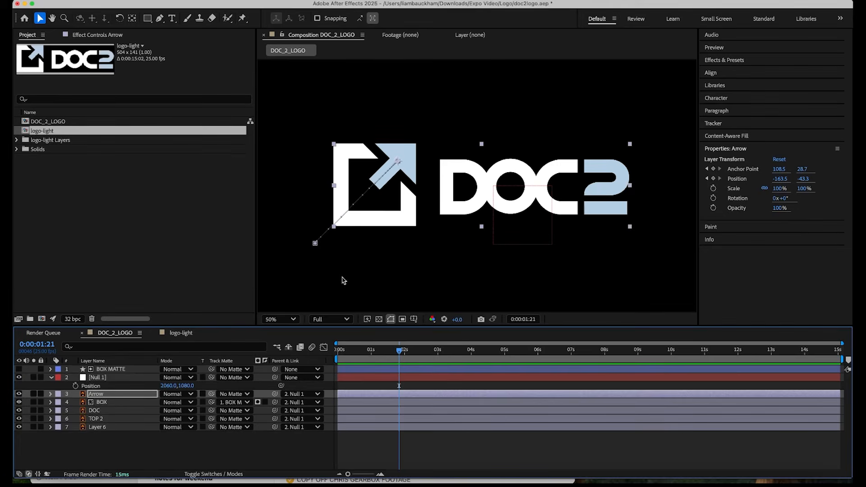
# Create a 3840 x 2160 solid named Arrow Matte directly above the Arrow layer and hide it.
pyautogui.press('super+y')
pyautogui.write('arrow matte')
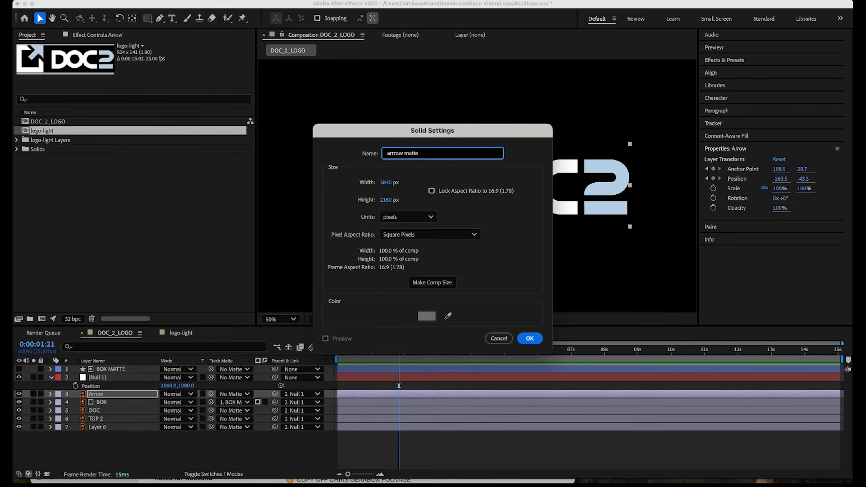
pyautogui.press('super+a')
pyautogui.write('A')
pyautogui.press('Return')
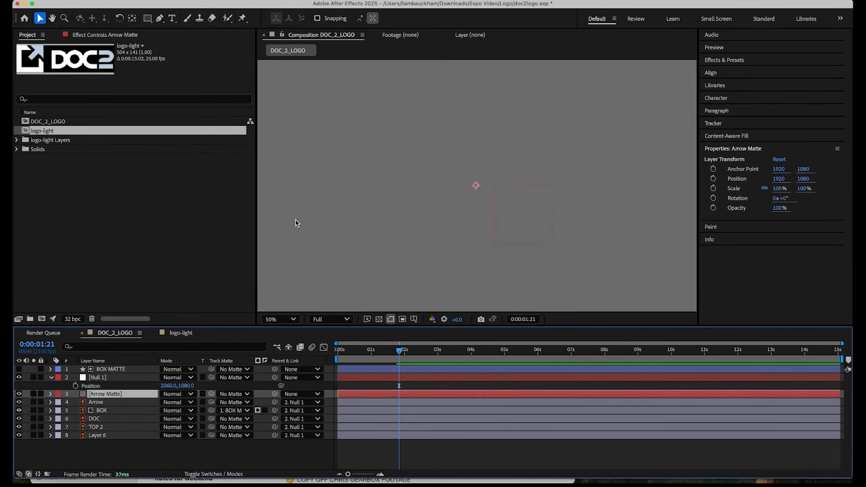
pyautogui.click(19, 394)
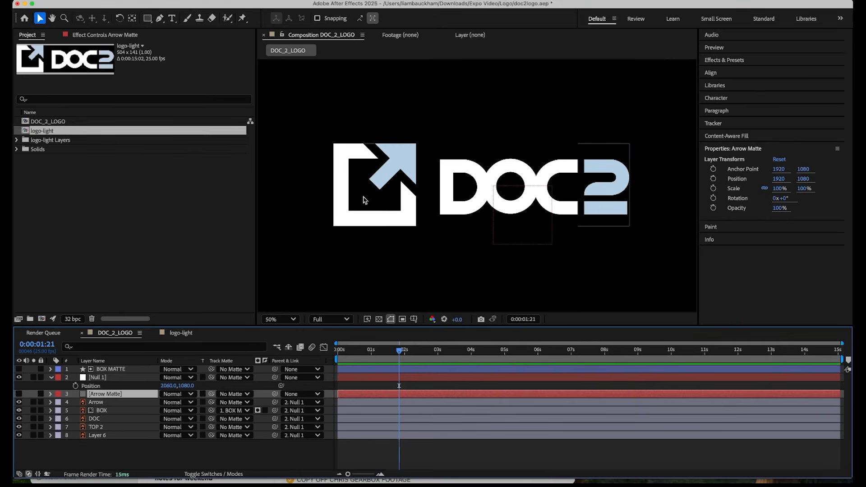
# Draw a closed Pen mask on Arrow Matte along the box's left and bottom edges, extending past its top and right sides.
pyautogui.press('g')
pyautogui.click(334, 135)
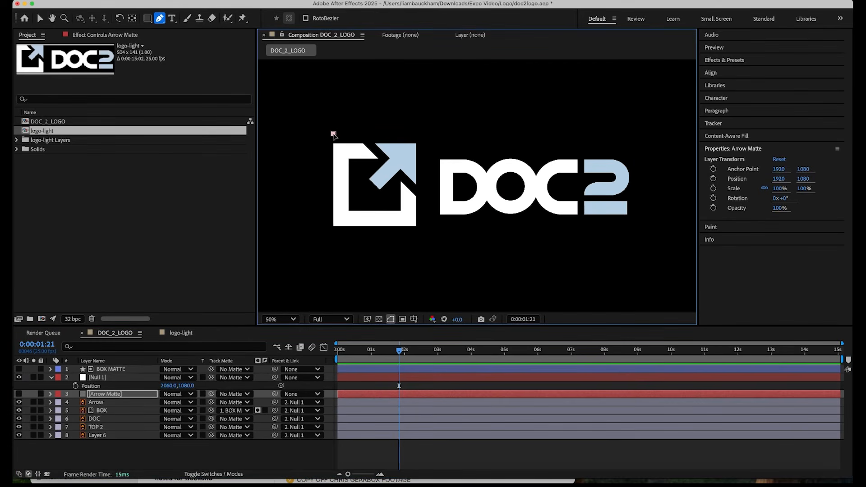
pyautogui.click(334, 226)
pyautogui.click(416, 226)
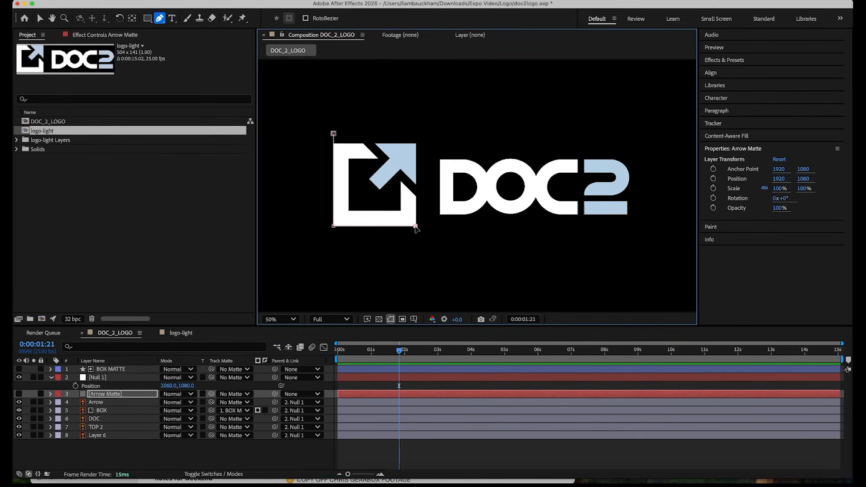
pyautogui.click(429, 129)
pyautogui.click(333, 134)
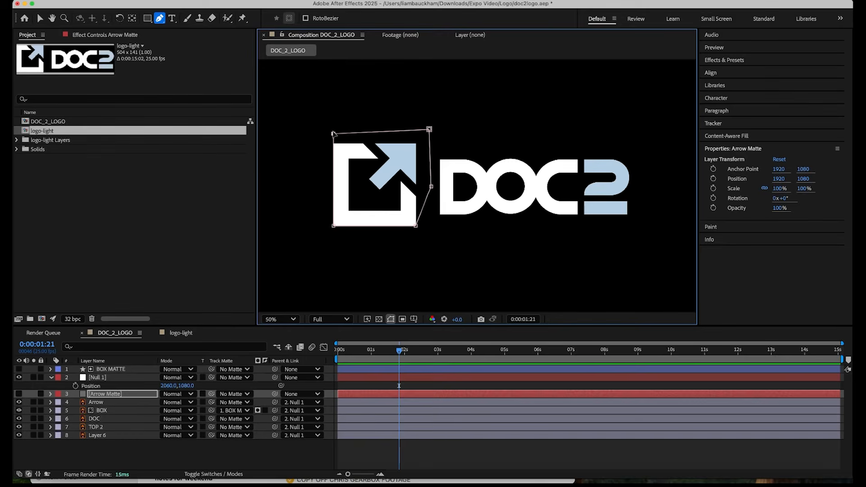
# Set Arrow Matte as the track matte of the Arrow layer.
pyautogui.click(99, 402)
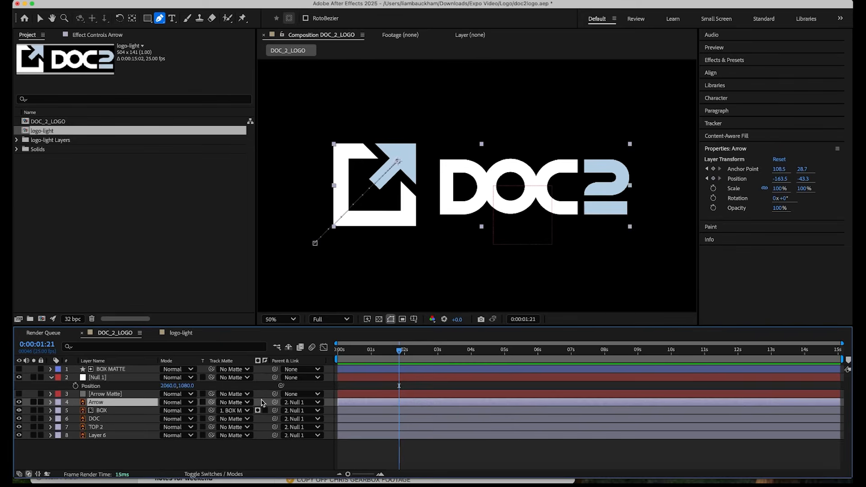
pyautogui.moveTo(212, 405); pyautogui.dragTo(126, 395)
pyautogui.click(127, 396)
pyautogui.click(124, 404)
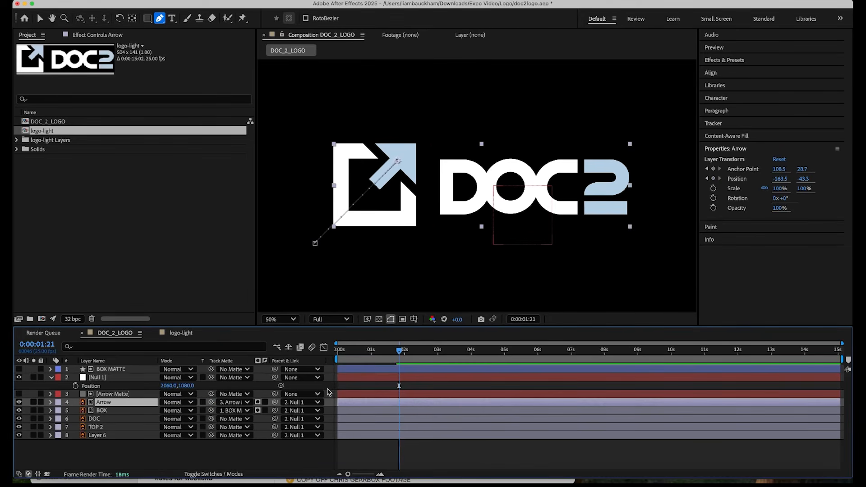
# Reveal the Arrow and BOX MATTE keyframes, place BOX MATTE directly above BOX, and shift it to start with the arrow's movement.
pyautogui.press('u')
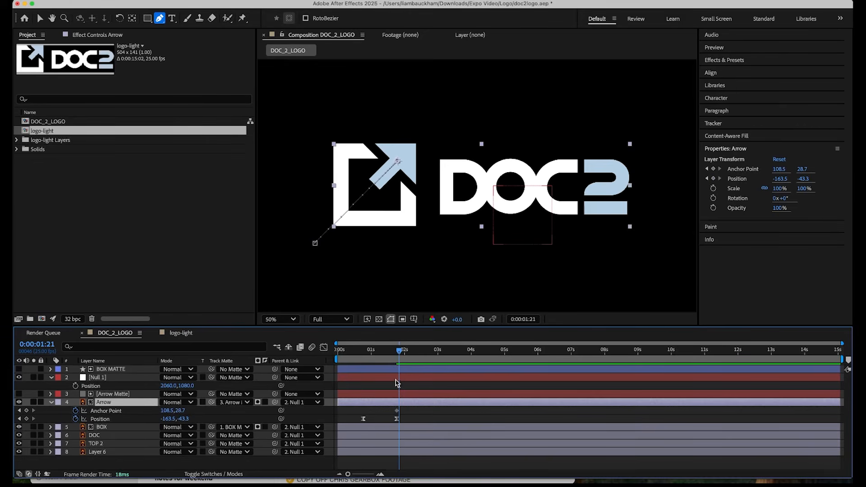
pyautogui.click(116, 431)
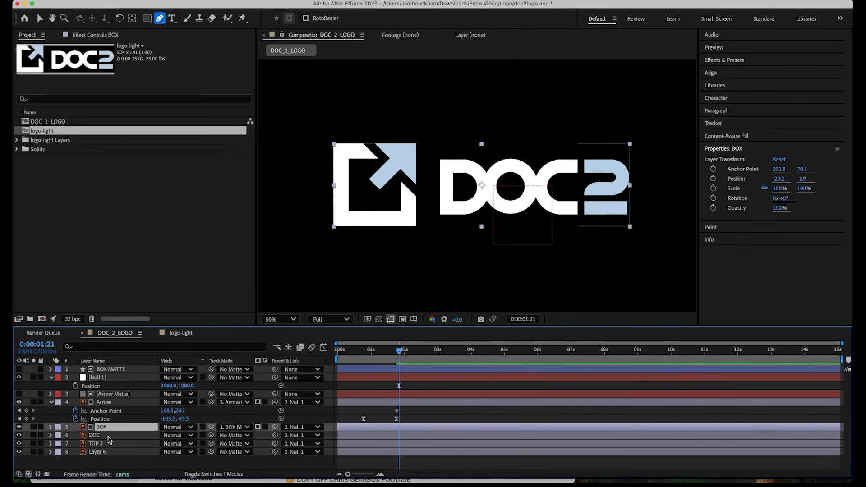
pyautogui.click(114, 371)
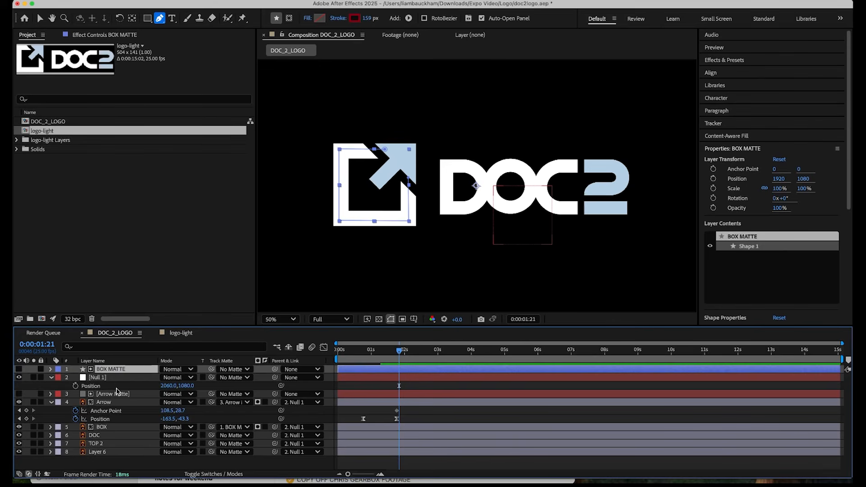
pyautogui.press('u')
pyautogui.moveTo(127, 371); pyautogui.dragTo(123, 423)
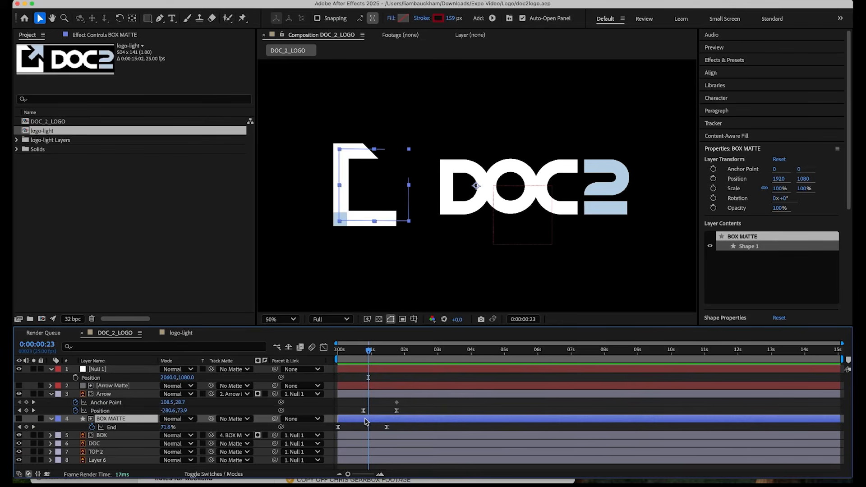
pyautogui.moveTo(366, 422); pyautogui.dragTo(389, 420)
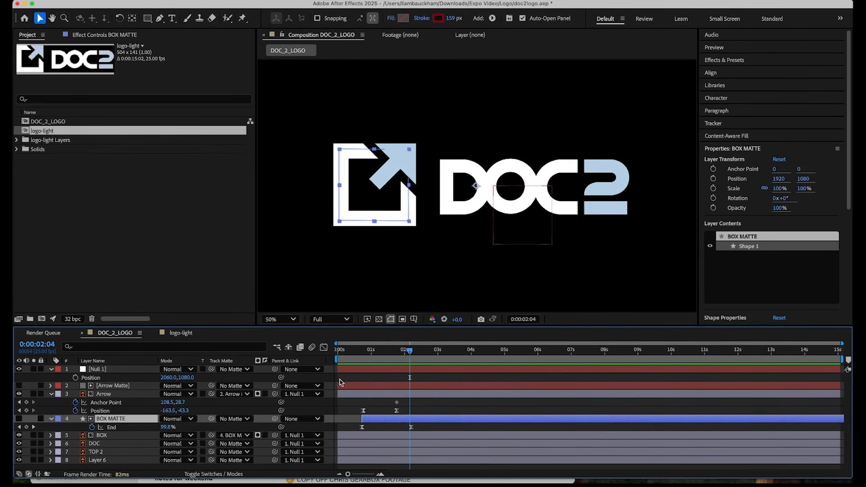
# Enable motion blur for the Arrow and BOX layers and the composition, and preview the animation from 0:00:00:12.
pyautogui.click(210, 474)
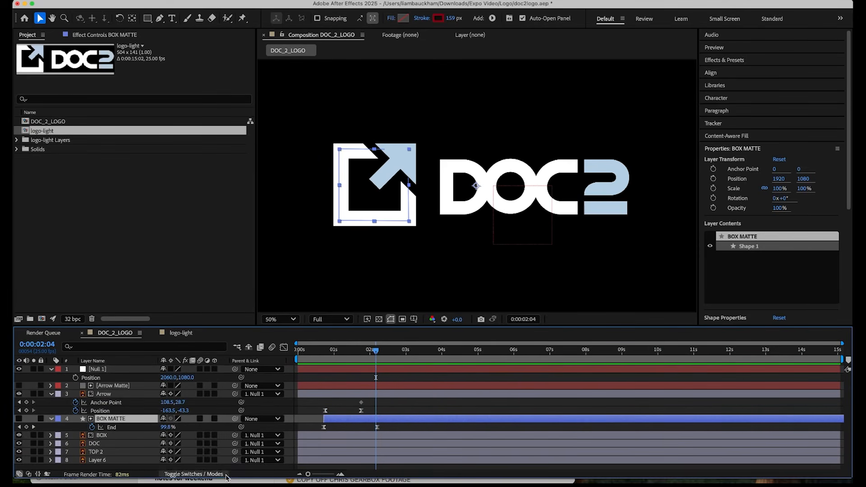
pyautogui.click(199, 419)
pyautogui.click(200, 394)
pyautogui.click(316, 362)
pyautogui.press('space')
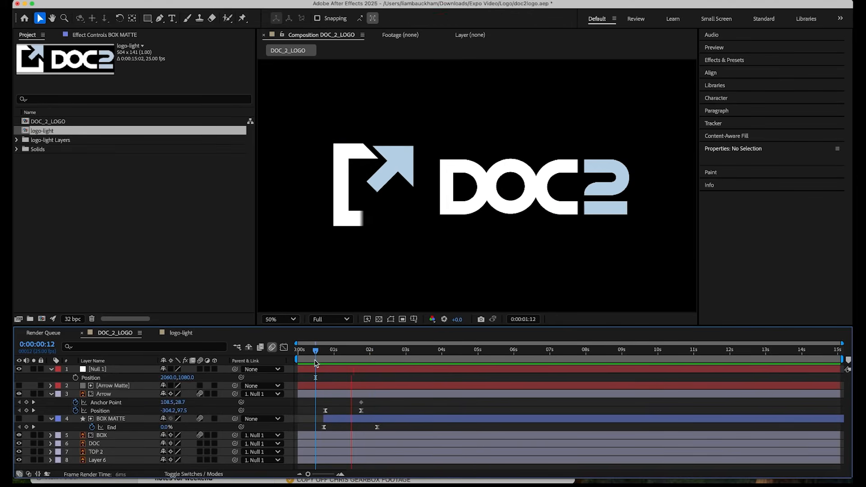
pyautogui.press('space')
pyautogui.press('space')
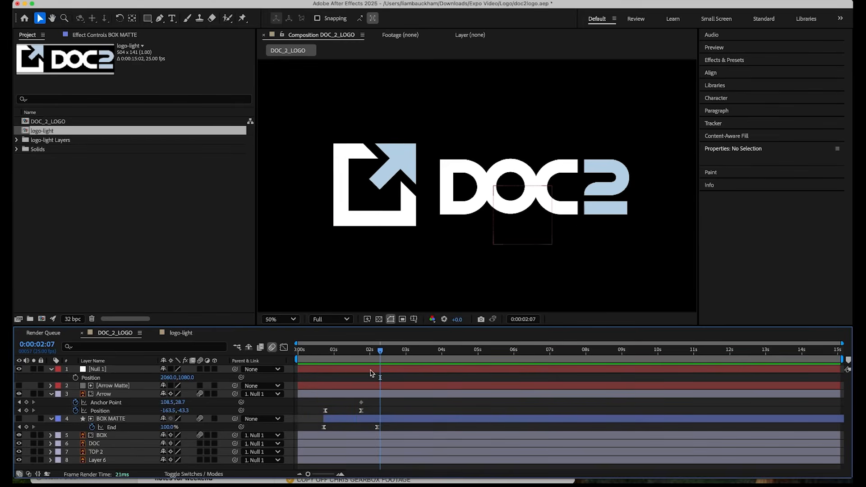
# Delay the Arrow's last Position keyframe to just after 2 seconds, slightly before the box reveal ends, previewing the timing.
pyautogui.moveTo(361, 411); pyautogui.dragTo(377, 412)
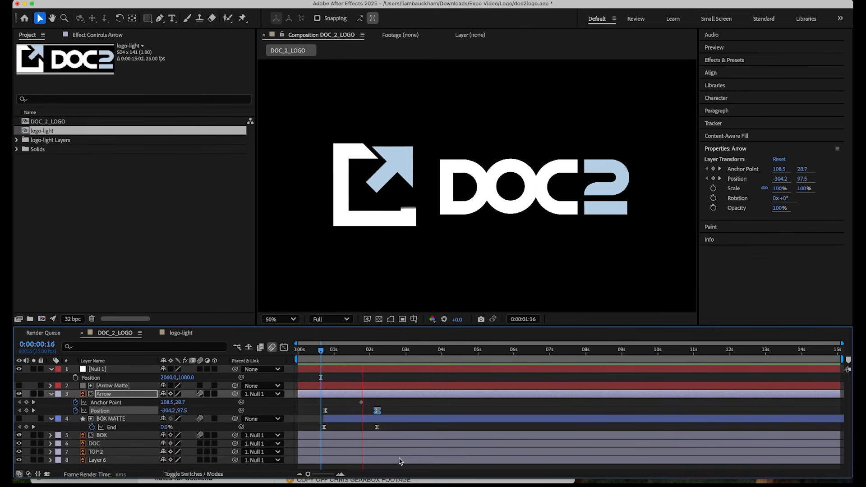
pyautogui.moveTo(378, 411); pyautogui.dragTo(367, 412)
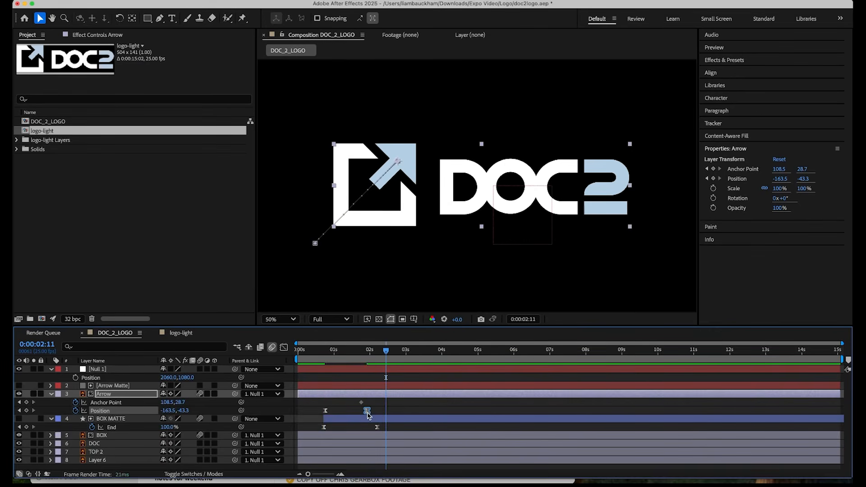
pyautogui.press('space')
pyautogui.press('space')
pyautogui.moveTo(368, 412); pyautogui.dragTo(372, 411)
pyautogui.click(320, 356)
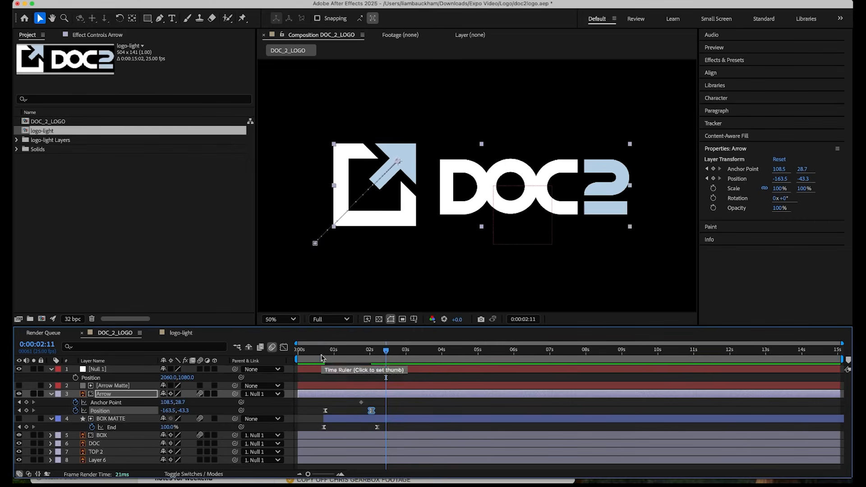
pyautogui.press('space')
pyautogui.click(322, 355)
pyautogui.press('space')
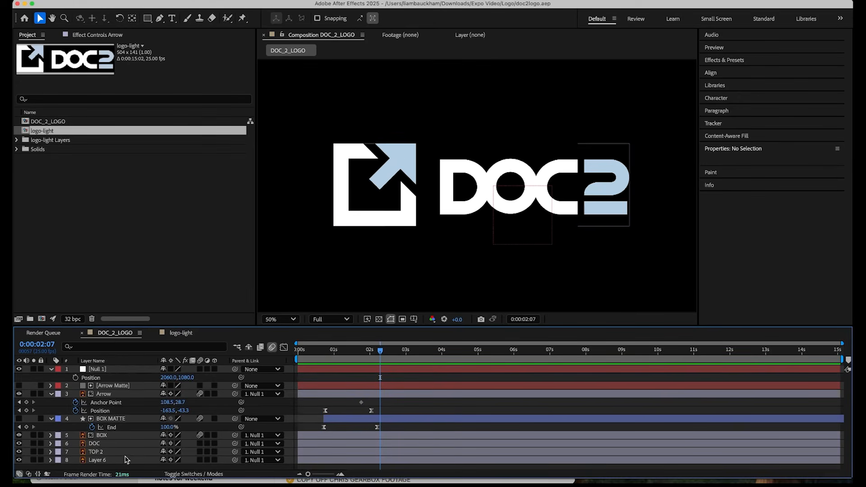
# Identify Layer 6 by toggling its visibility and rename it Bottom 2.
pyautogui.click(123, 460)
pyautogui.click(20, 460)
pyautogui.click(21, 462)
pyautogui.press('Return')
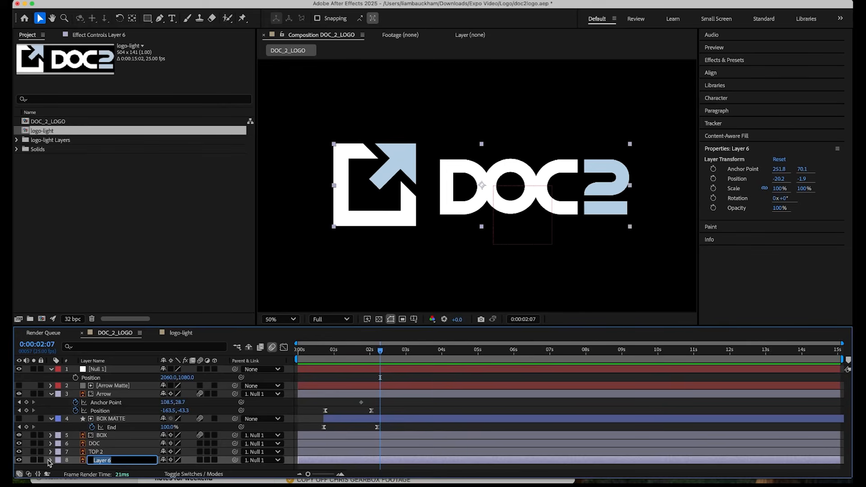
pyautogui.press('Return')
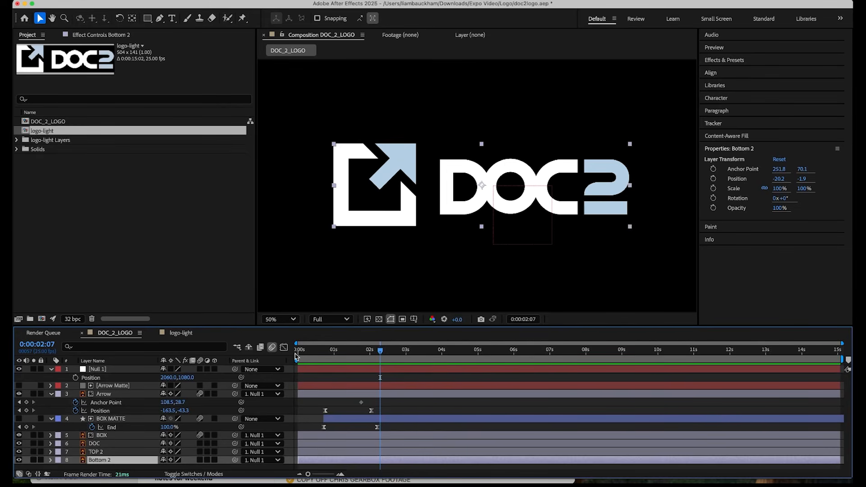
# Draw a horizontal 159 px stroke across the 2's bottom bar with the Pen tool and name its shape layer Bottom 2 matte.
pyautogui.click(161, 18)
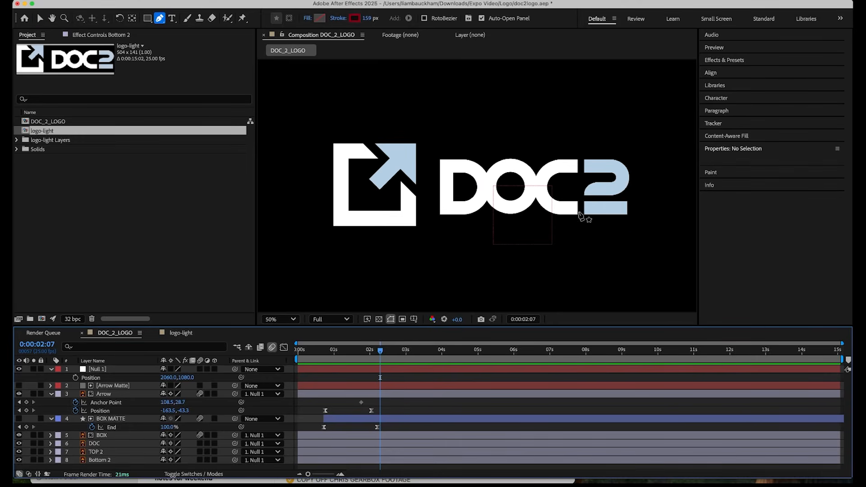
pyautogui.click(575, 206)
pyautogui.click(644, 206)
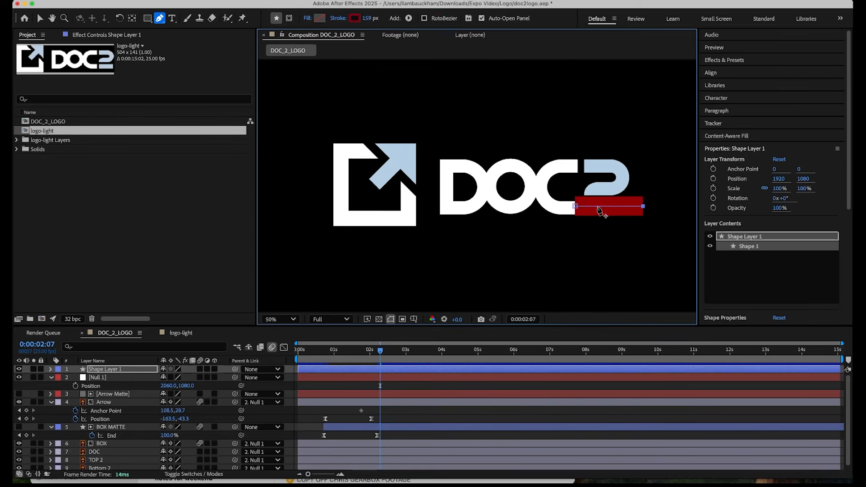
pyautogui.press('v')
pyautogui.press('Return')
pyautogui.write('Bottom')
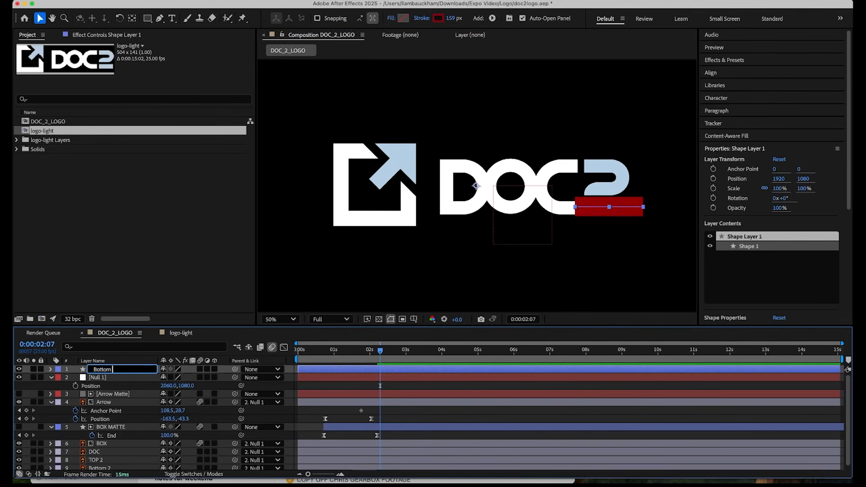
pyautogui.write(' 2 matte')
pyautogui.press('Return')
# Add Trim Paths to Bottom 2 matte and keyframe End at 100% at 0:00:02:07 and 0% at 0:00:01:08.
pyautogui.click(51, 369)
pyautogui.click(215, 378)
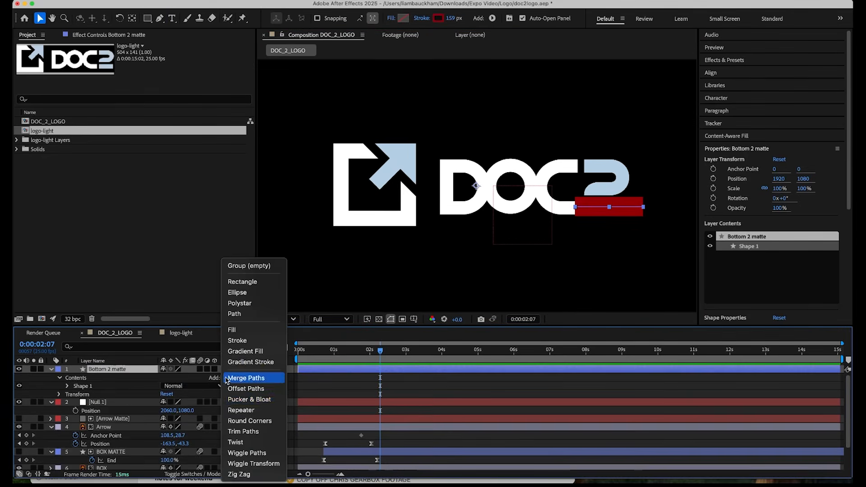
pyautogui.click(258, 432)
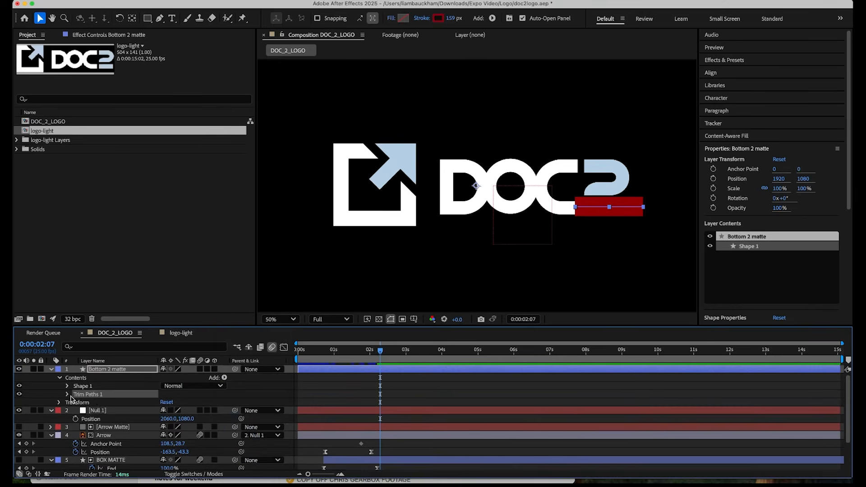
pyautogui.click(83, 411)
pyautogui.moveTo(380, 350); pyautogui.dragTo(346, 353)
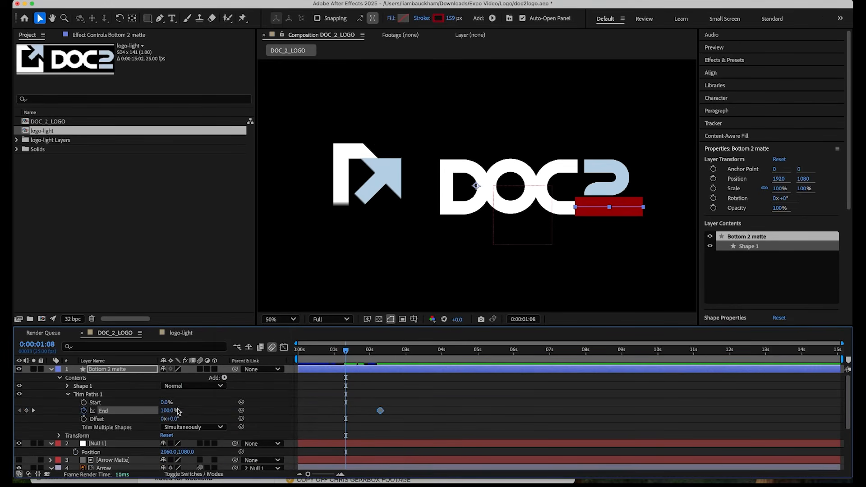
pyautogui.moveTo(177, 410); pyautogui.dragTo(108, 415)
# Easy-ease both Trim Paths End keyframes, shape the speed curve for a longer slow-down, and preview the stroke.
pyautogui.moveTo(395, 409); pyautogui.dragTo(335, 426)
pyautogui.press('F9')
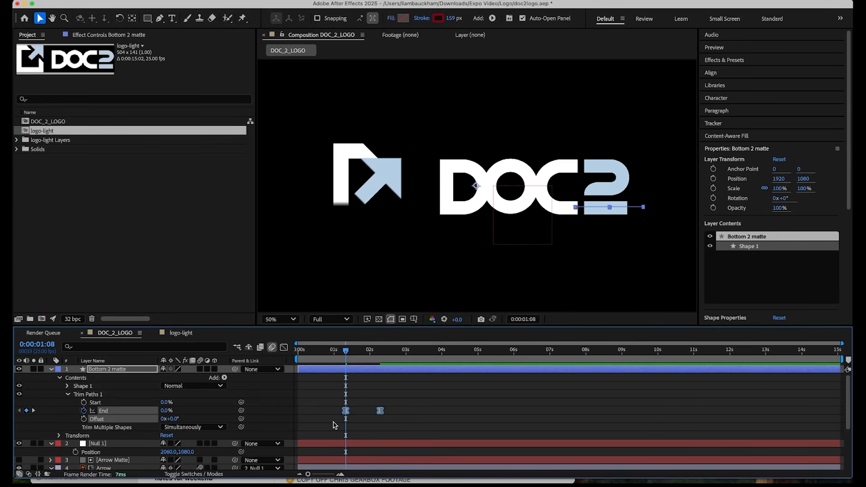
pyautogui.click(284, 348)
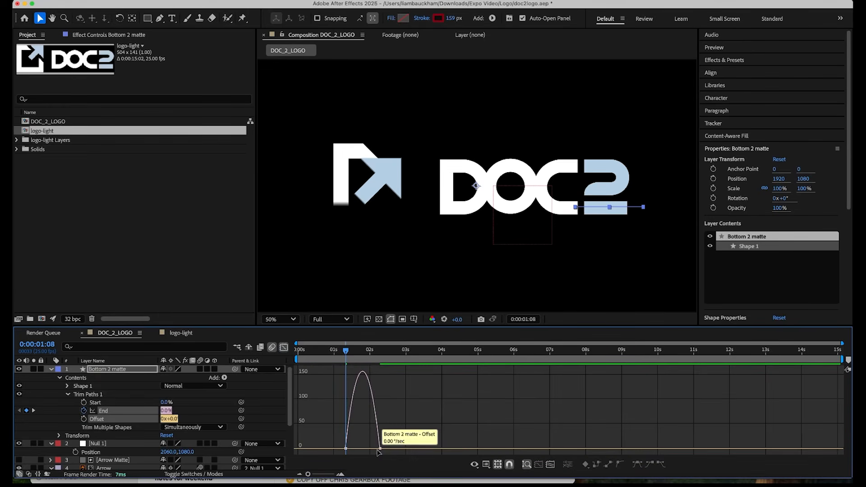
pyautogui.moveTo(374, 449); pyautogui.dragTo(363, 449)
pyautogui.press('space')
pyautogui.press('space')
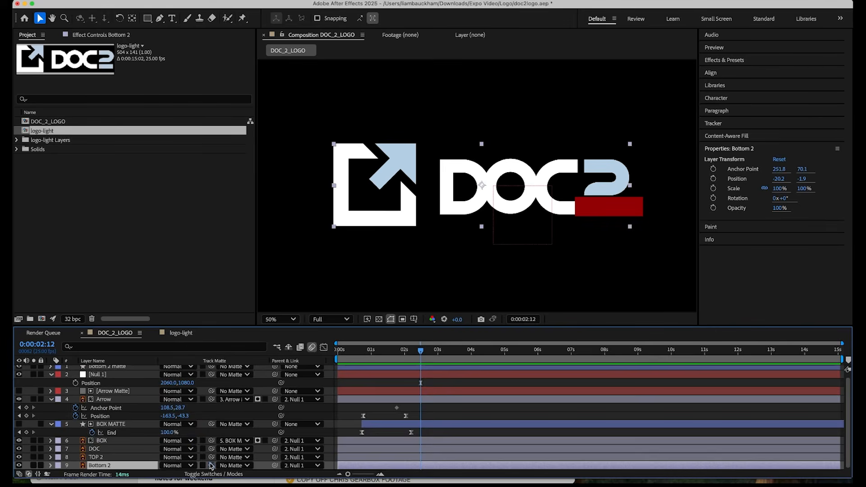
# Set Bottom 2 matte as the track matte of the Bottom 2 layer and preview the reveal.
pyautogui.moveTo(212, 466); pyautogui.dragTo(135, 369)
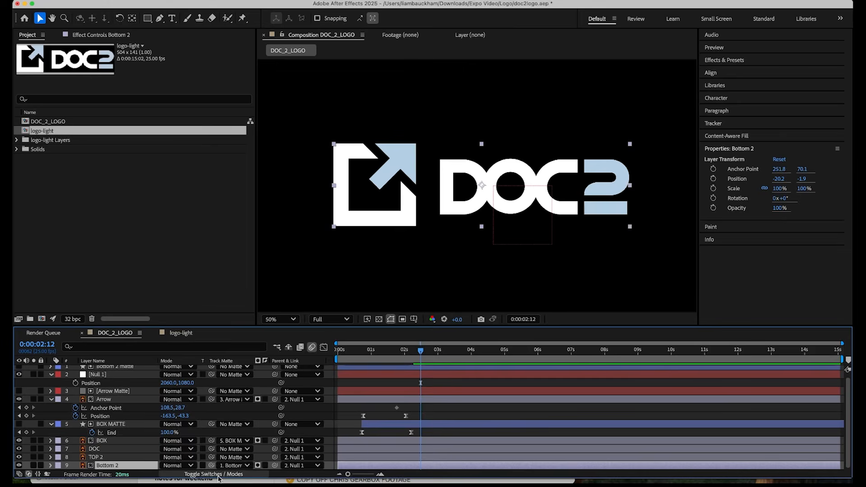
pyautogui.click(198, 475)
pyautogui.moveTo(385, 355); pyautogui.dragTo(324, 356)
pyautogui.press('space')
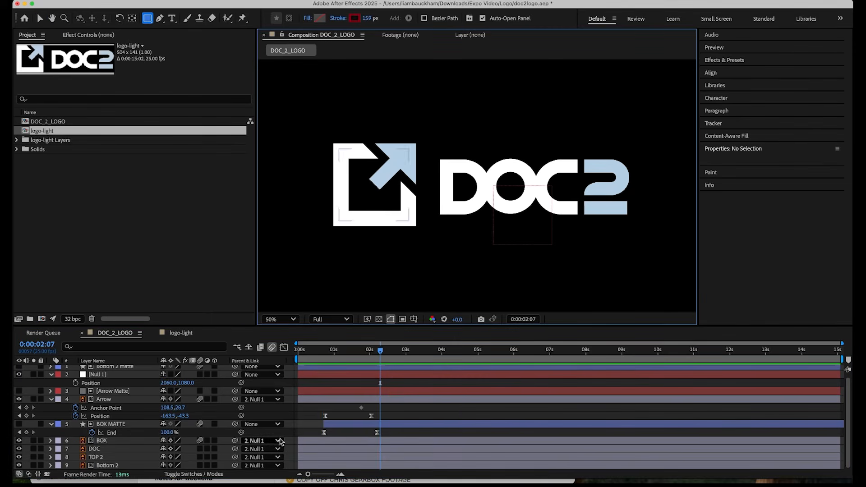
# Create a solid named Top2 Matte, hide it, and mask it with a rectangle over the 2's bottom bar and the area below.
pyautogui.press('super+y')
pyautogui.write('Top2')
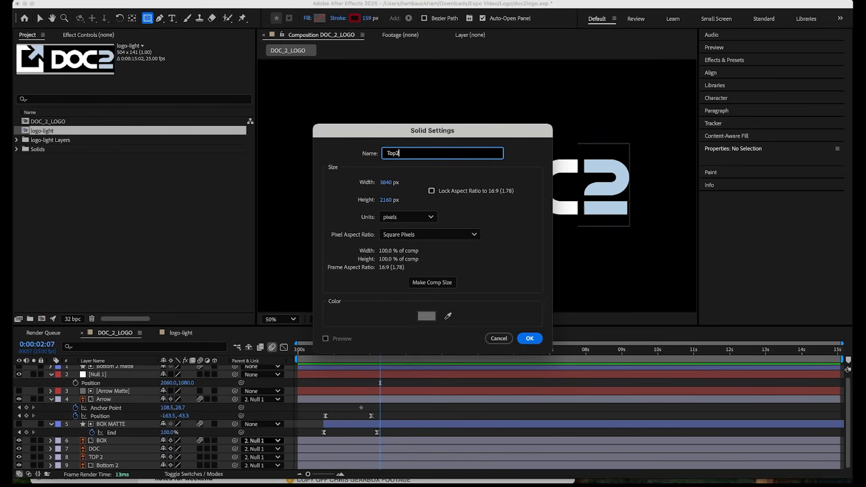
pyautogui.write(' Matte')
pyautogui.press('Return')
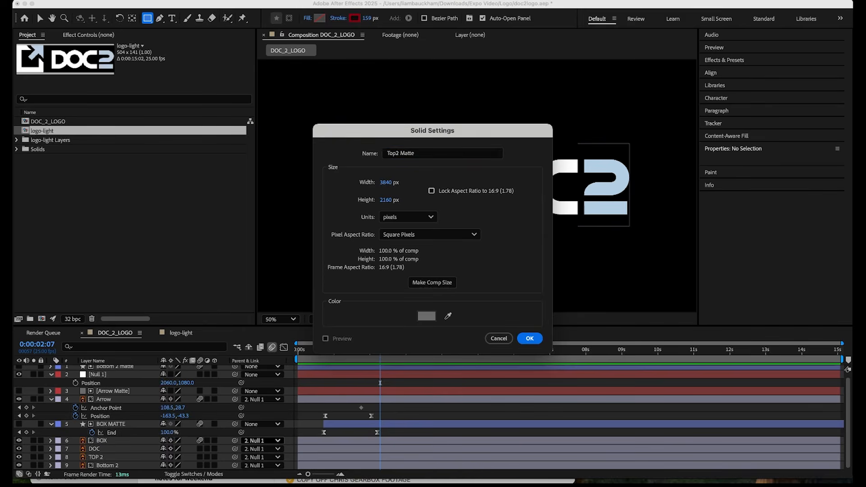
pyautogui.click(19, 370)
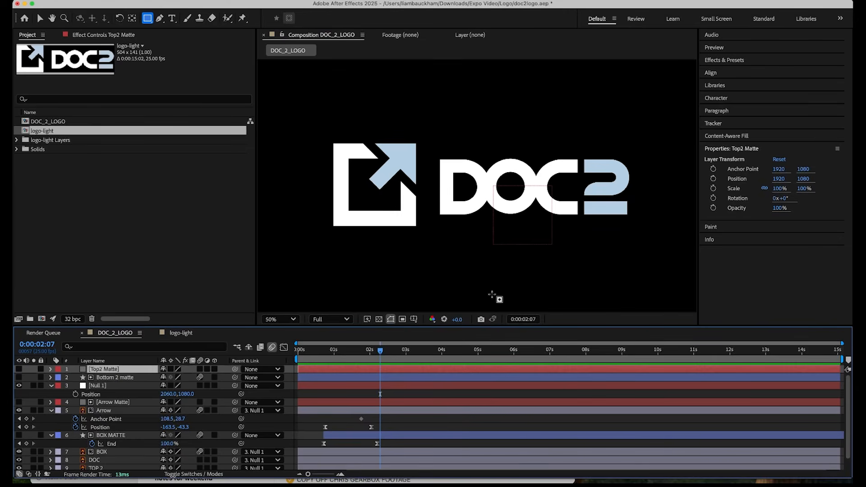
pyautogui.moveTo(580, 200); pyautogui.dragTo(657, 275)
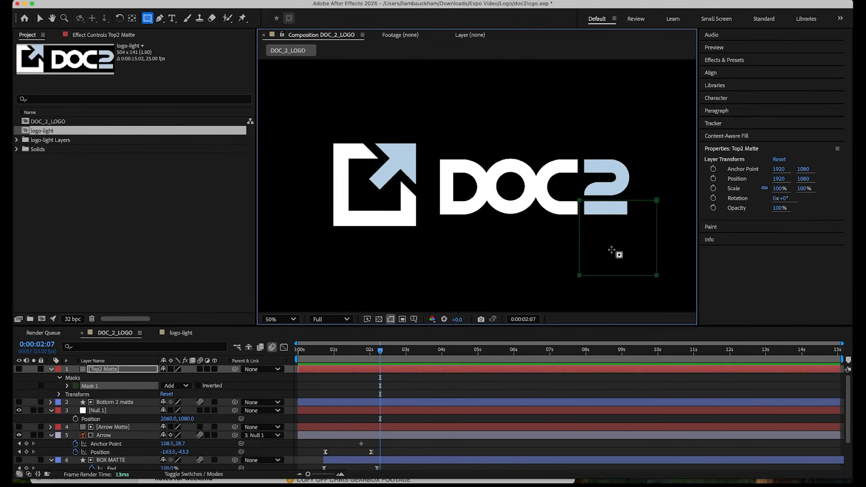
# Set Top2 Matte as the track matte of the TOP 2 layer and invert the matte.
pyautogui.click(122, 372)
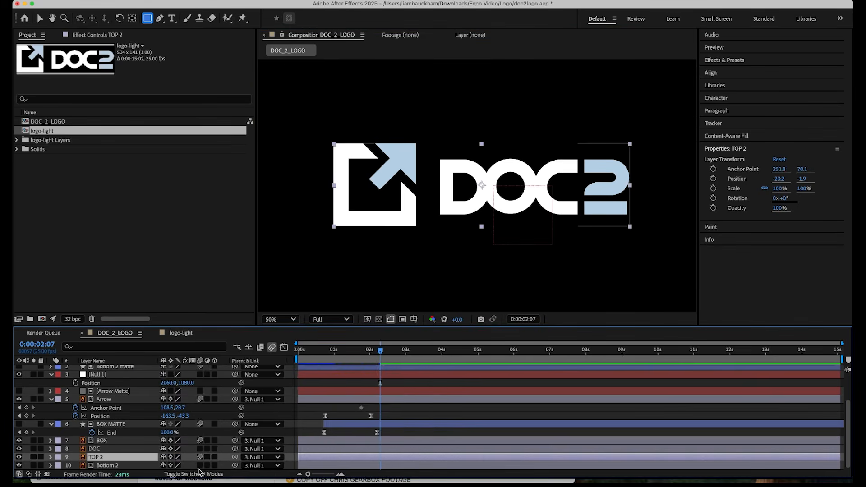
pyautogui.click(199, 474)
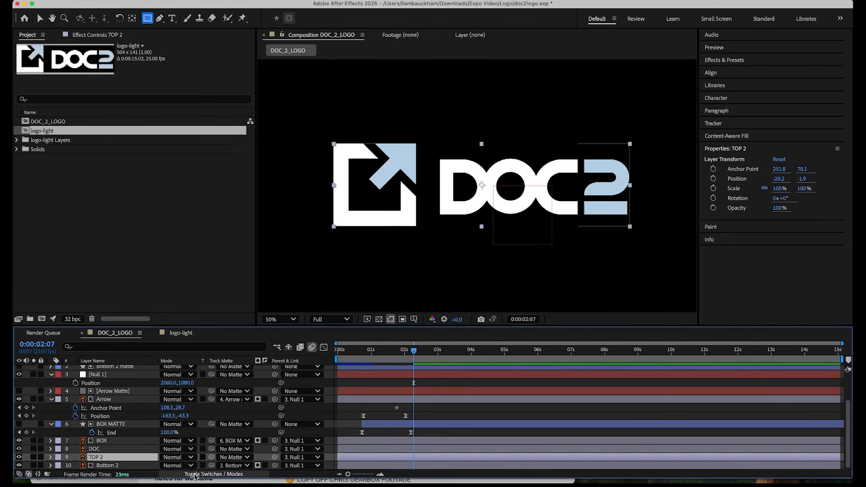
pyautogui.moveTo(214, 460); pyautogui.dragTo(110, 369)
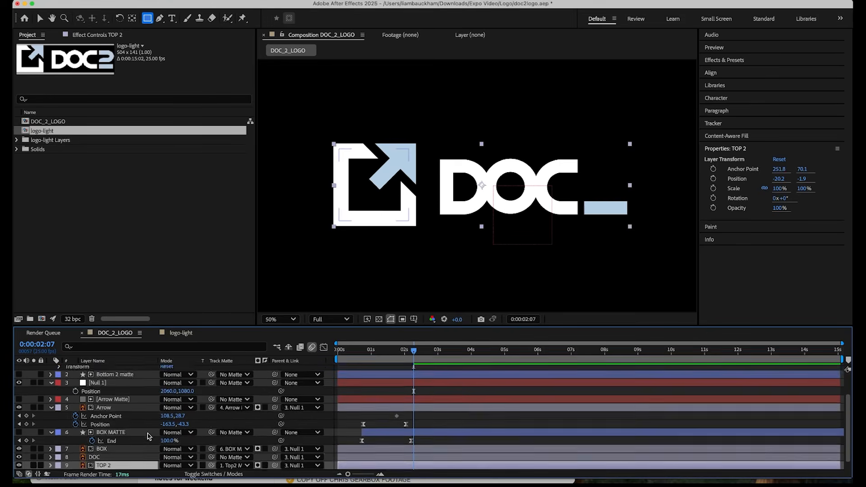
pyautogui.click(264, 457)
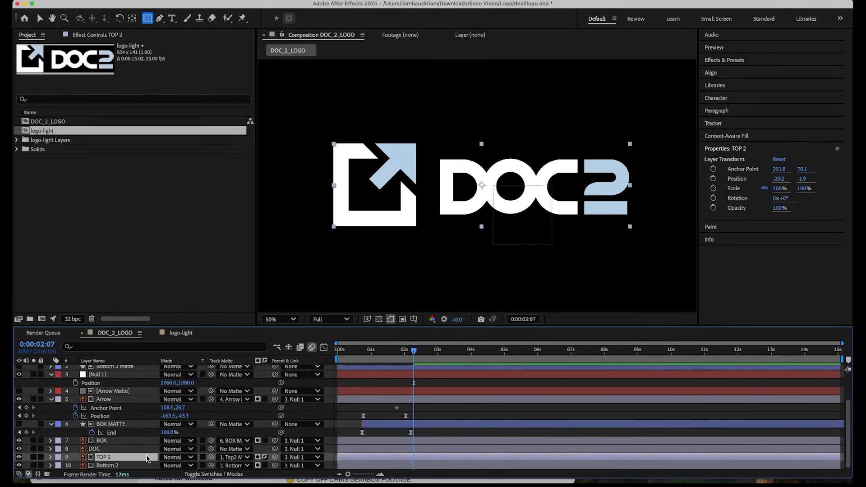
# Keyframe TOP 2's Position at 0:00:02:07, and lower the layer to Y 104.1 at 0:00:01:00.
pyautogui.press('p')
pyautogui.click(76, 465)
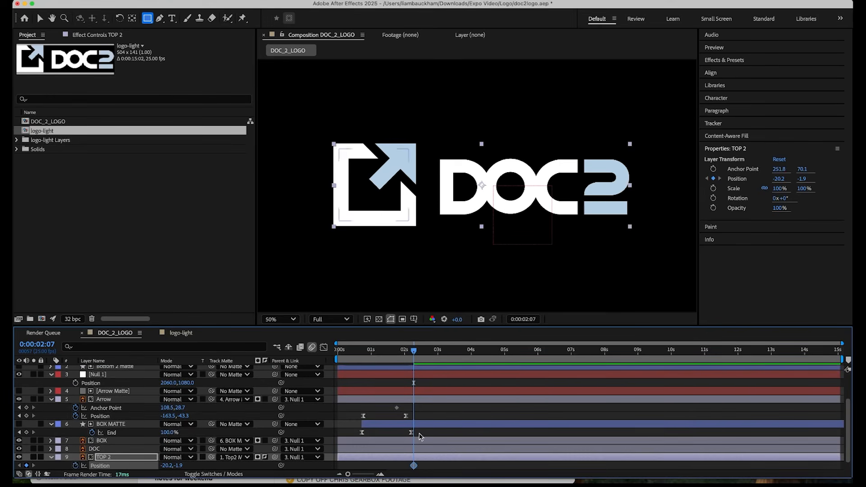
pyautogui.moveTo(414, 360); pyautogui.dragTo(371, 364)
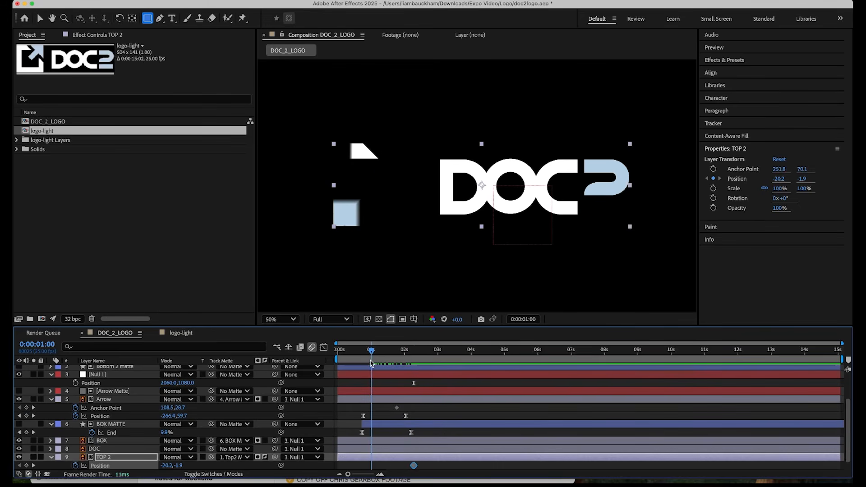
pyautogui.moveTo(179, 466); pyautogui.dragTo(187, 466)
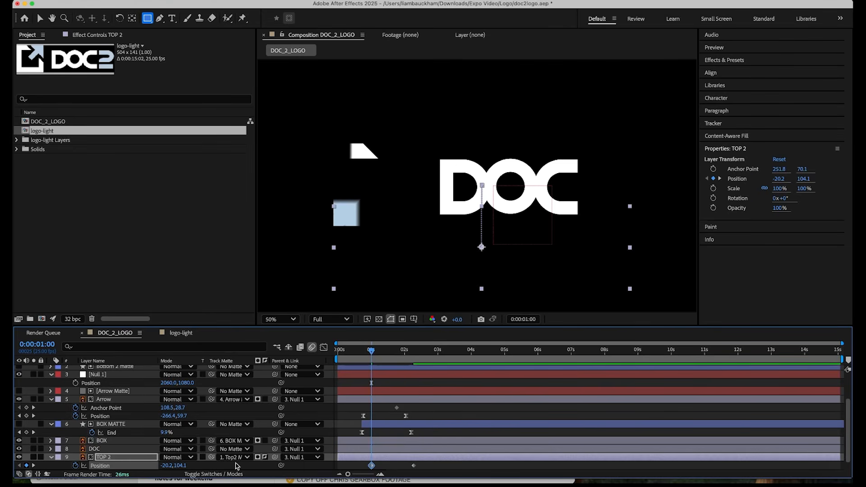
# Easy-ease both TOP 2 Position keyframes, shape the speed curve for a longer slow-down, and preview the motion.
pyautogui.moveTo(422, 463); pyautogui.dragTo(355, 469)
pyautogui.click(324, 347)
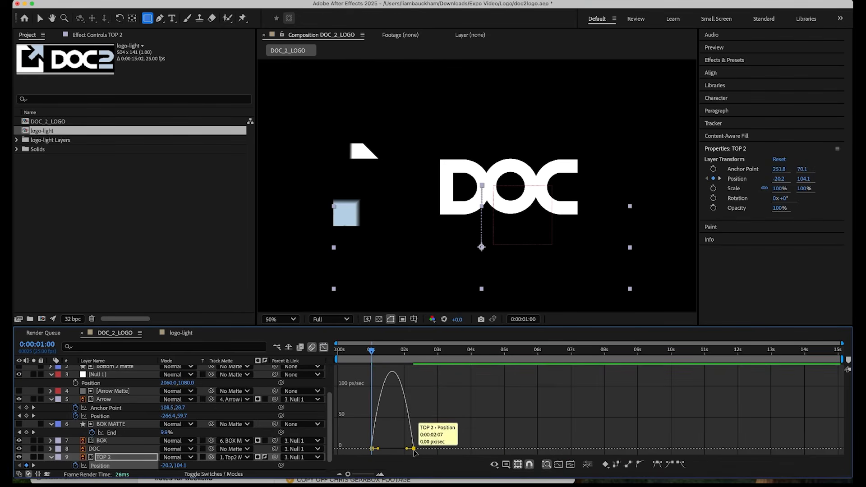
pyautogui.moveTo(407, 450); pyautogui.dragTo(380, 449)
pyautogui.click(324, 348)
pyautogui.press('space')
pyautogui.press('space')
# Shift TOP 2's first Position keyframe to about 1.5 seconds, preview the timing, and save the project.
pyautogui.moveTo(372, 466); pyautogui.dragTo(386, 466)
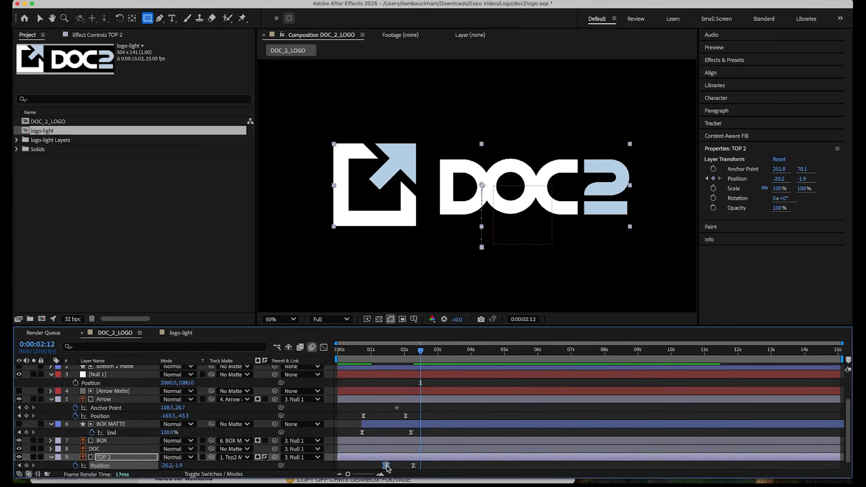
pyautogui.press('space')
pyautogui.click(375, 359)
pyautogui.moveTo(374, 359)
pyautogui.mouseDown()
pyautogui.moveTo(348, 356)
pyautogui.moveTo(372, 356)
pyautogui.mouseUp()
pyautogui.press('space')
pyautogui.press('super+s')
pyautogui.click(429, 357)
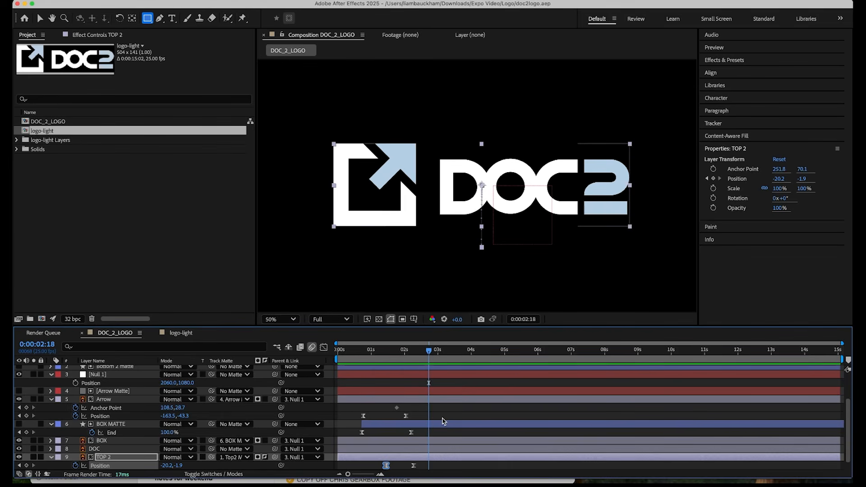
# Create a solid named DocMatte above DOC, hide it, and fit a rectangular mask over the area left of the DOC letters.
pyautogui.click(120, 451)
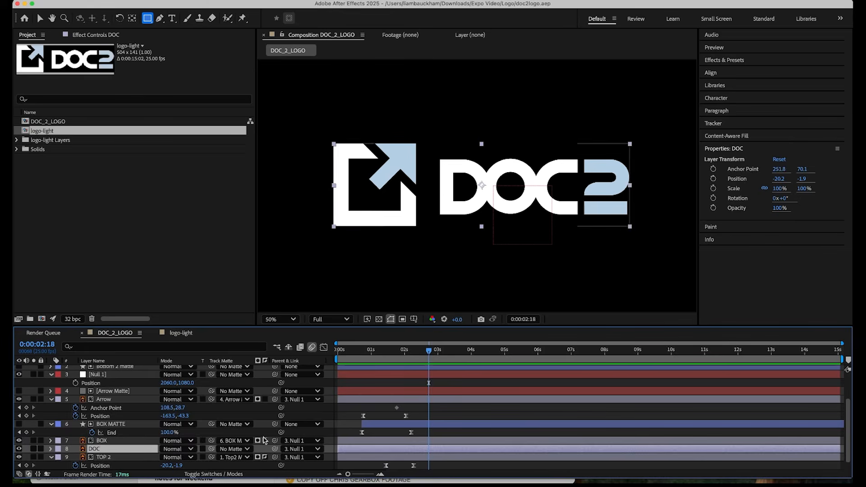
pyautogui.press('super+y')
pyautogui.write('DocMatte')
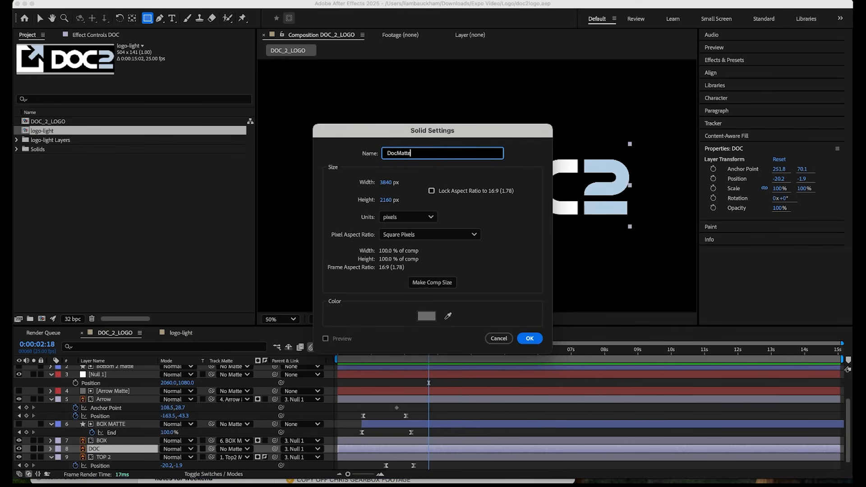
pyautogui.press('Return')
pyautogui.click(19, 449)
pyautogui.press('m')
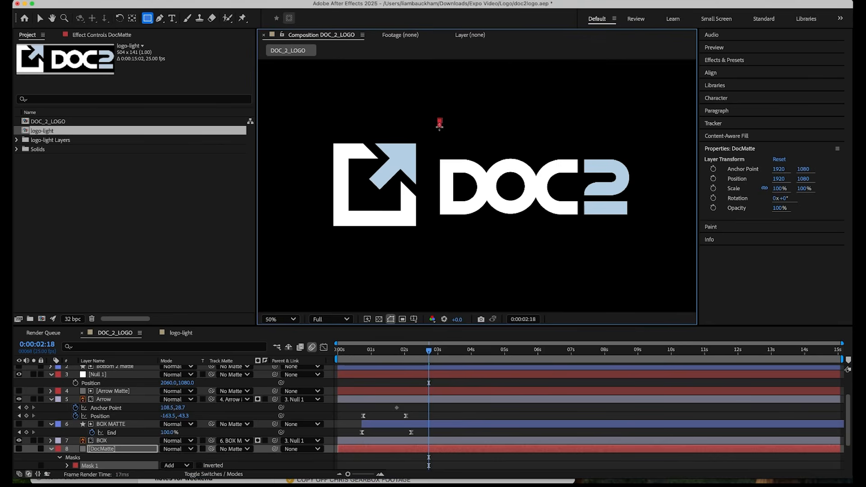
pyautogui.moveTo(411, 214); pyautogui.dragTo(251, 282)
pyautogui.press('v')
pyautogui.moveTo(440, 216); pyautogui.dragTo(416, 216)
# Set DocMatte as the inverted track matte of the DOC layer.
pyautogui.scroll(-3, 108, 434)
pyautogui.click(107, 455)
pyautogui.moveTo(161, 451); pyautogui.dragTo(101, 421)
pyautogui.click(264, 454)
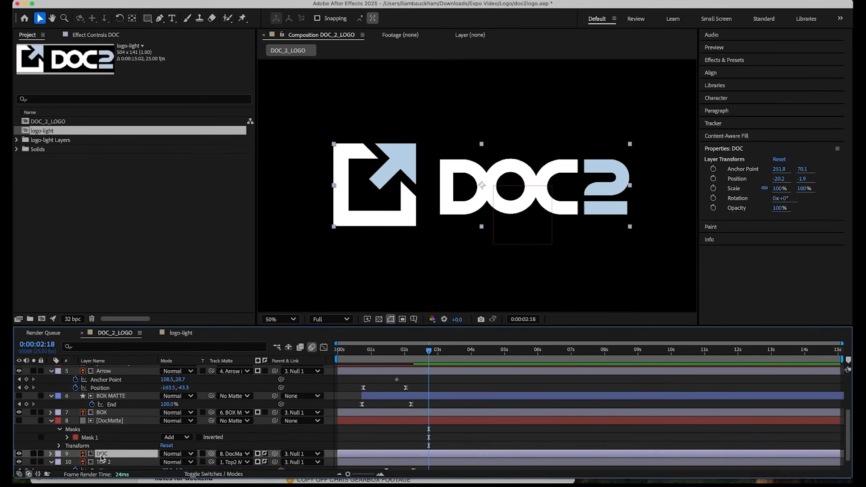
# Keyframe DOC's Position at 0:00:02:18 and at 0:00:01:15 with X at -370.2, and easy-ease both keyframes.
pyautogui.press('p')
pyautogui.scroll(-2, 150, 443)
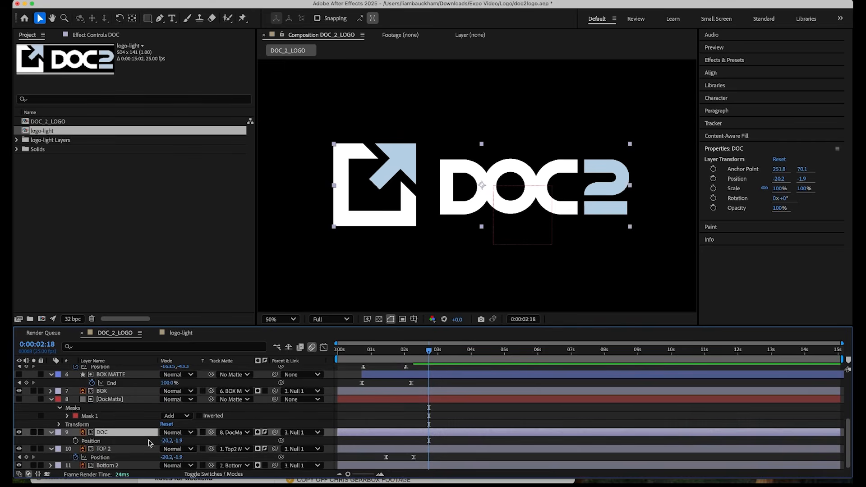
pyautogui.click(76, 441)
pyautogui.moveTo(425, 354); pyautogui.dragTo(391, 361)
pyautogui.moveTo(165, 441); pyautogui.dragTo(151, 442)
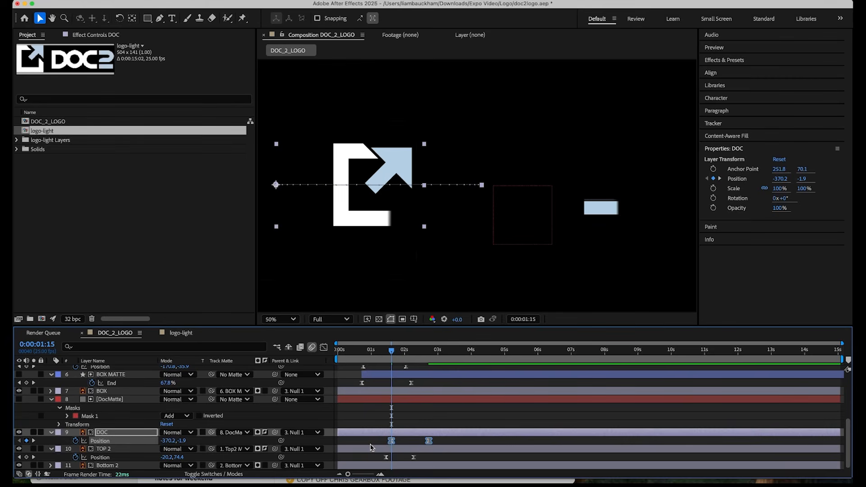
# Shape DOC's Position speed curve for a longer slow-down and shift its keyframes to start at about 2 seconds.
pyautogui.click(324, 347)
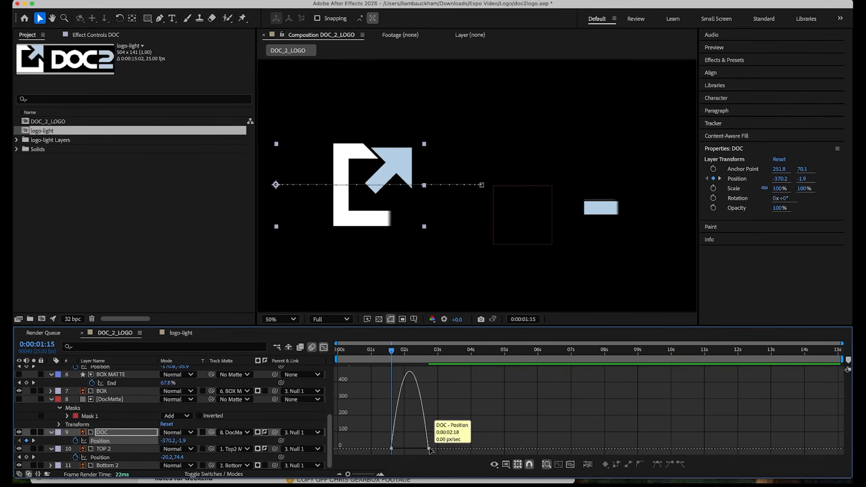
pyautogui.moveTo(423, 450); pyautogui.dragTo(440, 444)
pyautogui.click(323, 349)
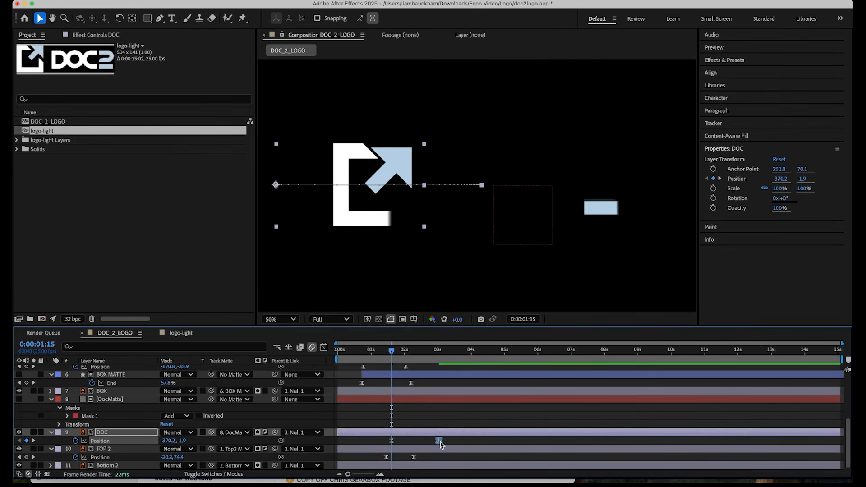
pyautogui.click(392, 442)
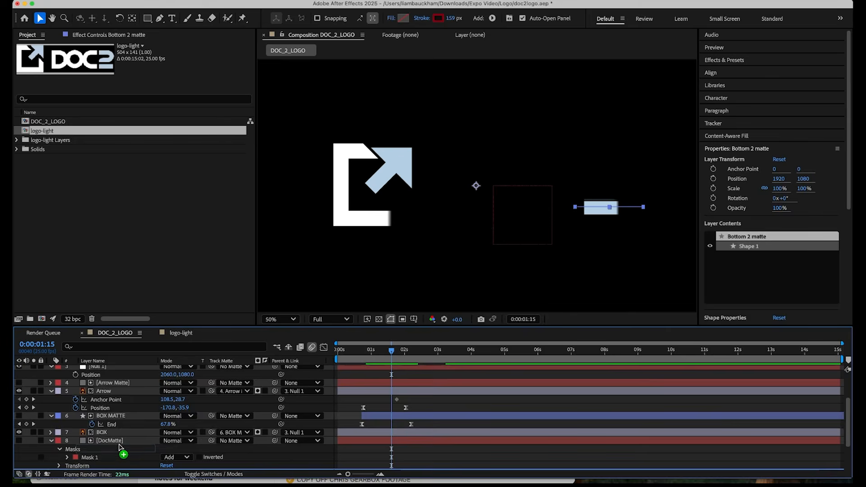
# Move Bottom 2 matte directly above Bottom 2, shift the TOP 2 and Bottom 2 matte keyframes to start near 3 seconds, and preview.
pyautogui.moveTo(118, 443); pyautogui.dragTo(122, 463)
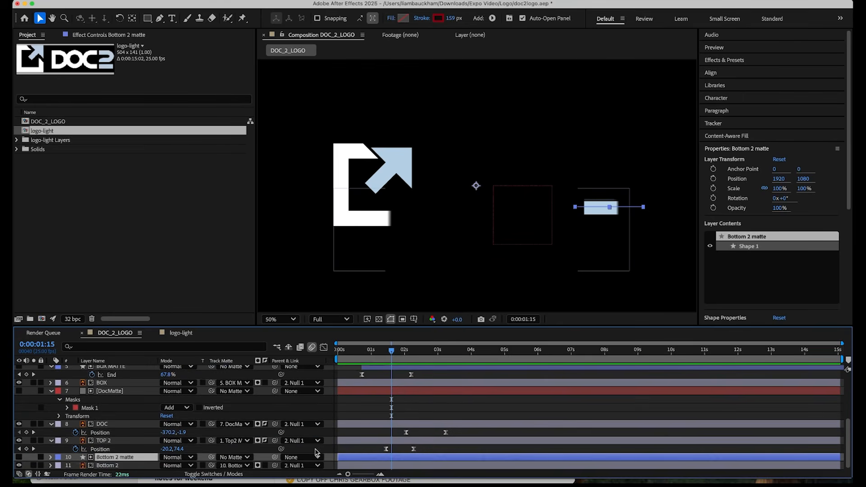
pyautogui.press('u')
pyautogui.click(426, 450)
pyautogui.moveTo(426, 450)
pyautogui.mouseDown()
pyautogui.moveTo(380, 476)
pyautogui.moveTo(430, 446)
pyautogui.mouseUp()
pyautogui.press('space')
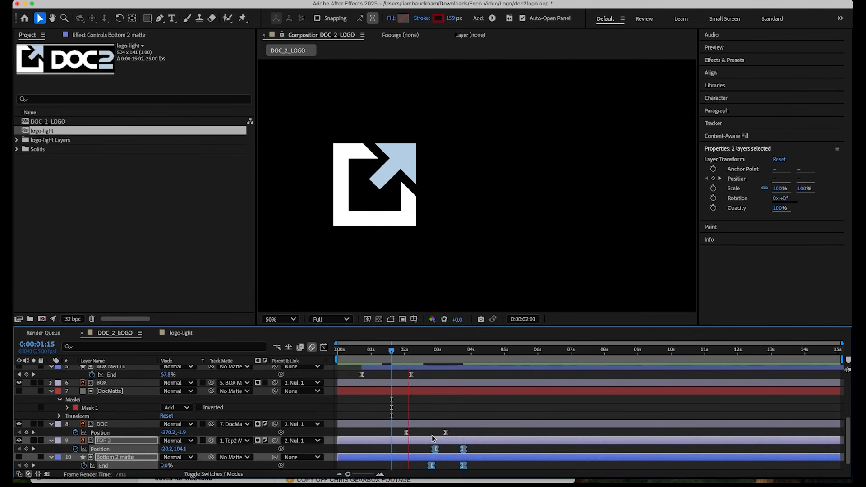
pyautogui.press('space')
pyautogui.press('space')
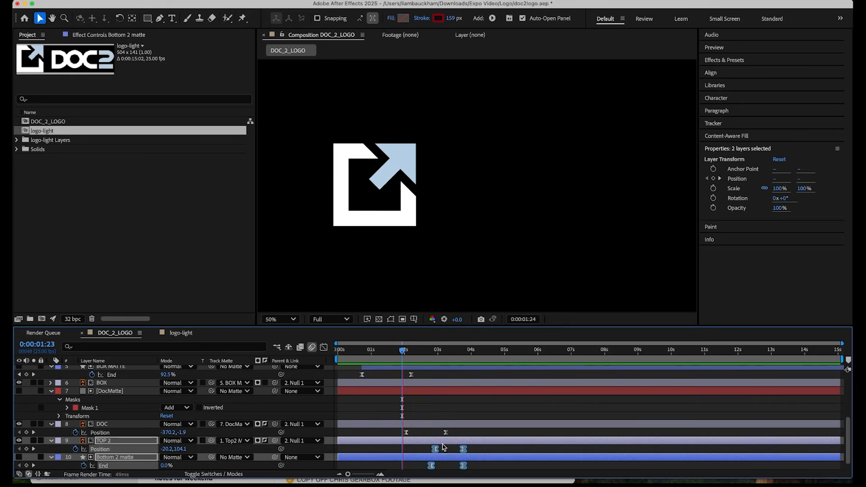
# Shift both DOC Position keyframes earlier so the slide starts at 0:00:01:18, and preview the timing.
pyautogui.moveTo(442, 356); pyautogui.dragTo(403, 359)
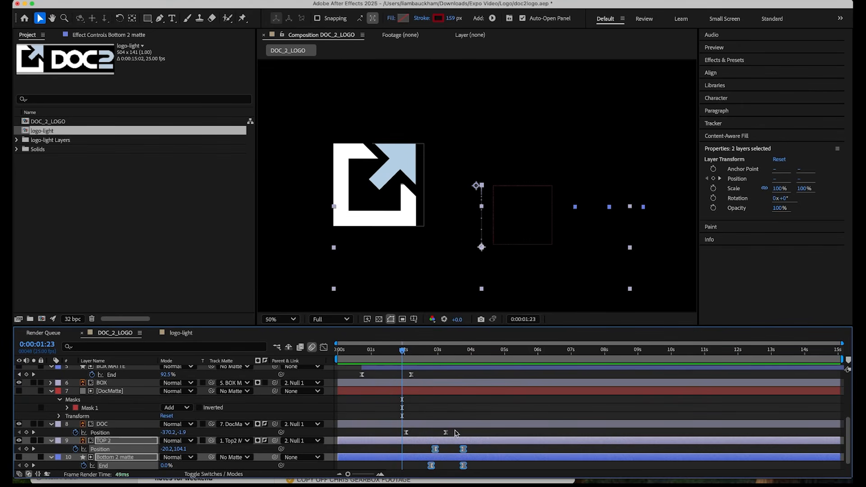
pyautogui.click(406, 433)
pyautogui.moveTo(408, 434); pyautogui.dragTo(395, 433)
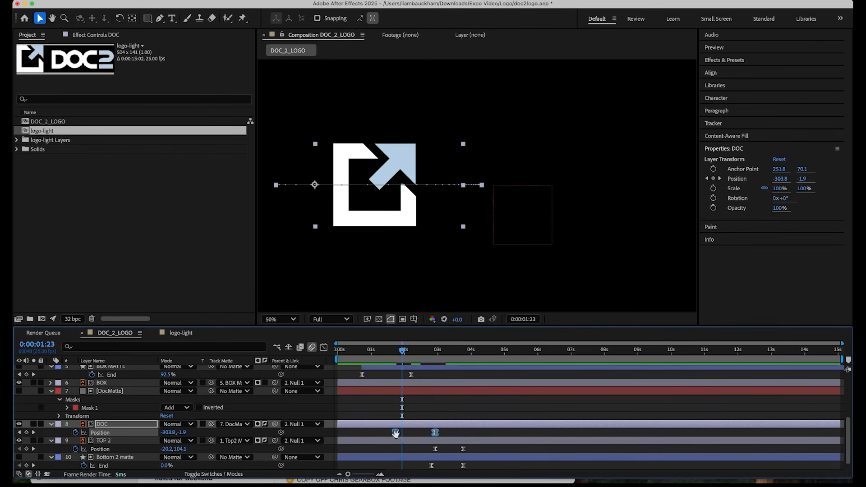
pyautogui.press('space')
# Adjust the ending ease of DOC's Position speed curve in the graph editor and preview the slide.
pyautogui.press('space')
pyautogui.click(401, 435)
pyautogui.click(324, 347)
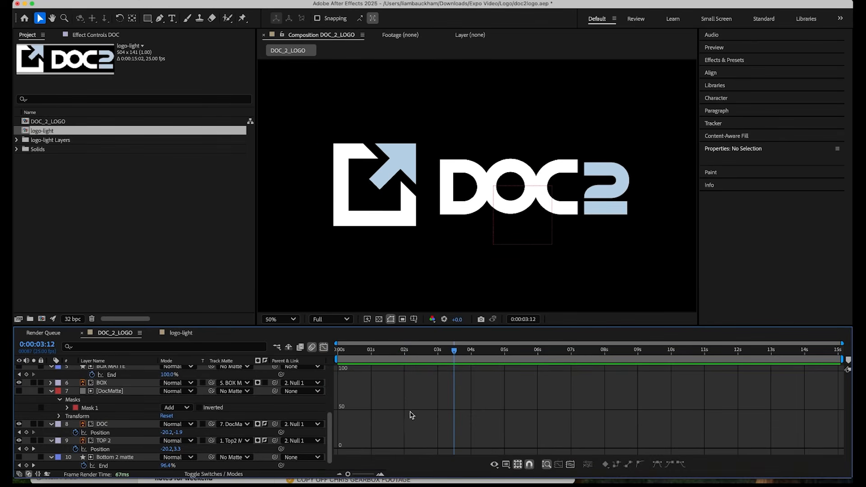
pyautogui.click(111, 449)
pyautogui.click(113, 433)
pyautogui.moveTo(416, 450); pyautogui.dragTo(423, 450)
pyautogui.click(387, 351)
pyautogui.press('space')
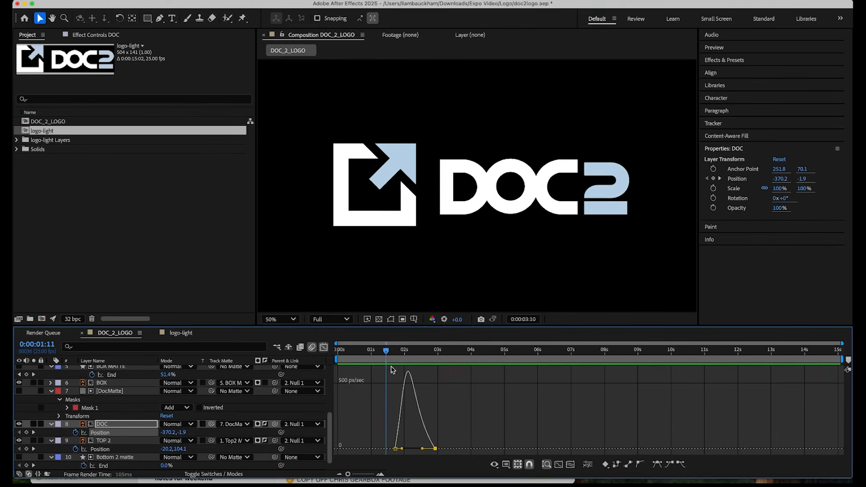
pyautogui.click(324, 348)
# Set DOC's starting Position X to -340.2 at 0:00:01:18 and preview the animation.
pyautogui.click(402, 361)
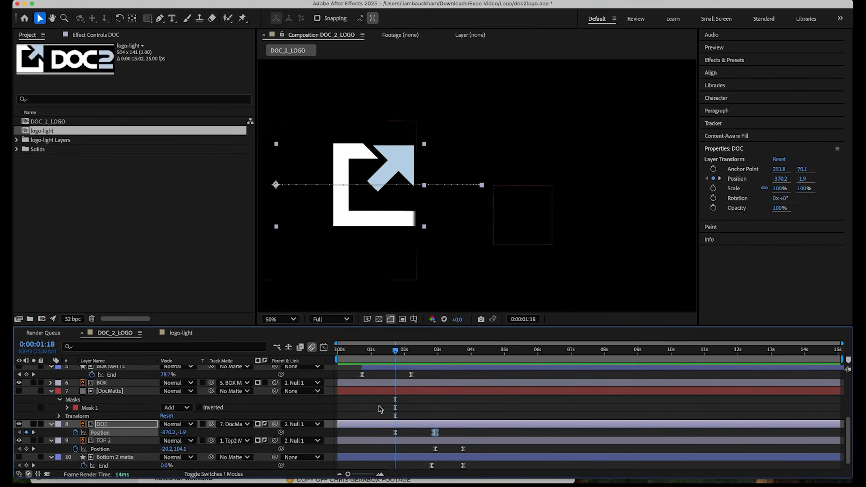
pyautogui.click(184, 419)
pyautogui.moveTo(164, 432); pyautogui.dragTo(185, 435)
pyautogui.press('space')
# Shift DOC's ending keyframe and all TOP 2 and Bottom 2 matte keyframes slightly earlier, and preview the sequence.
pyautogui.press('space')
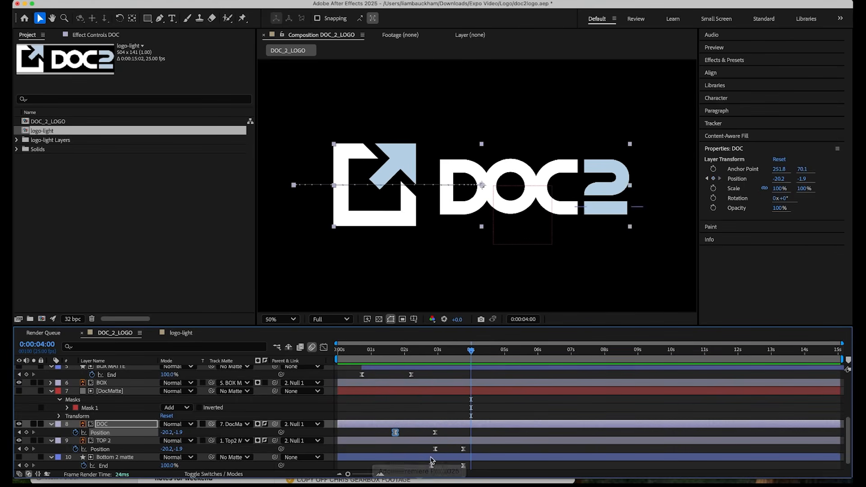
pyautogui.click(436, 433)
pyautogui.moveTo(422, 431); pyautogui.dragTo(455, 451)
pyautogui.click(387, 357)
pyautogui.press('space')
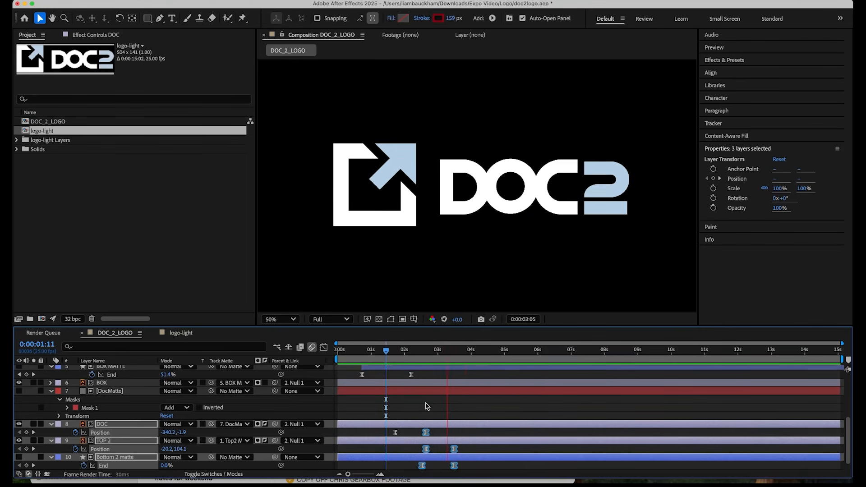
# Shift both TOP 2 Position keyframes later to start at about 3 seconds, and preview the sequence.
pyautogui.press('space')
pyautogui.click(457, 411)
pyautogui.moveTo(414, 358); pyautogui.dragTo(444, 368)
pyautogui.click(100, 449)
pyautogui.moveTo(427, 450); pyautogui.dragTo(440, 450)
# Enable motion blur on the DOC and TOP 2 layers and preview the logo animation.
pyautogui.press('space')
pyautogui.press('space')
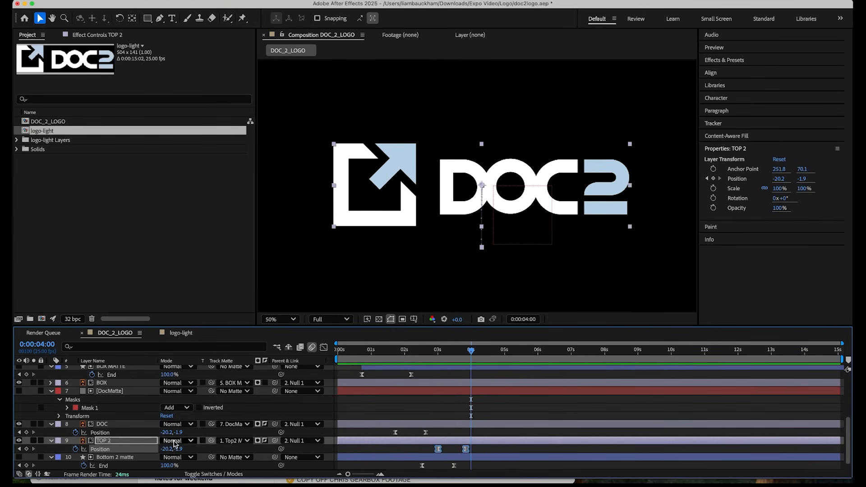
pyautogui.click(218, 474)
pyautogui.click(200, 440)
pyautogui.click(367, 357)
pyautogui.press('space')
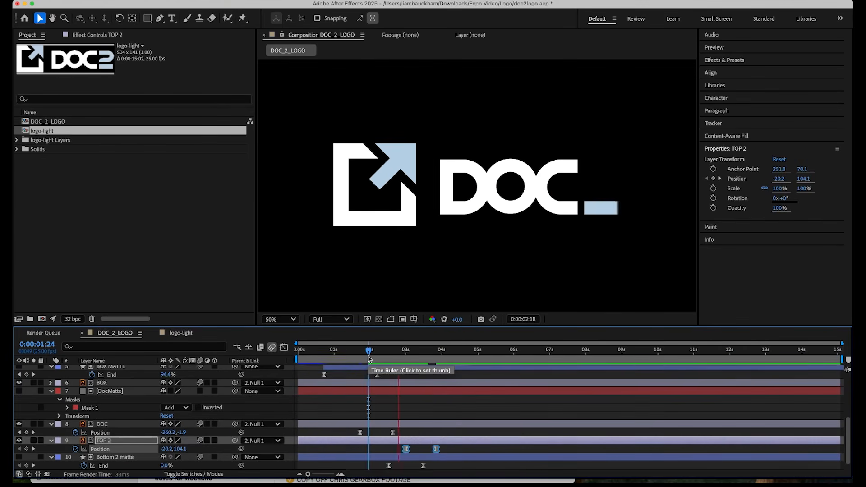
pyautogui.click(322, 356)
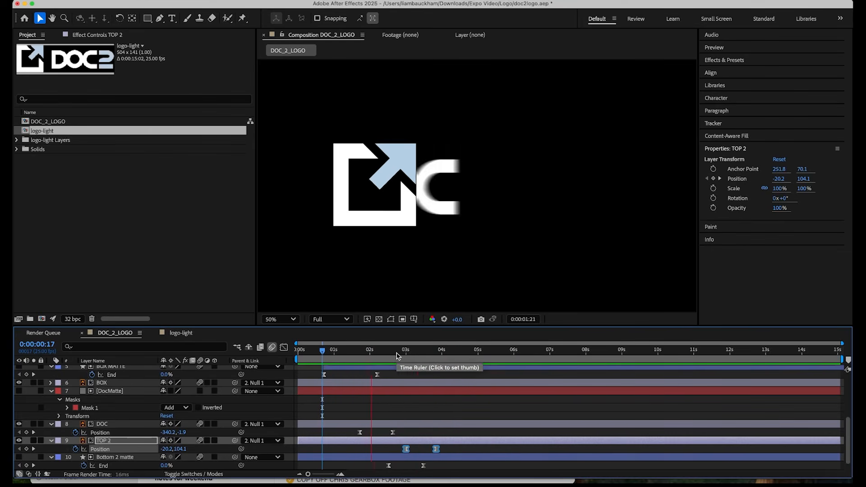